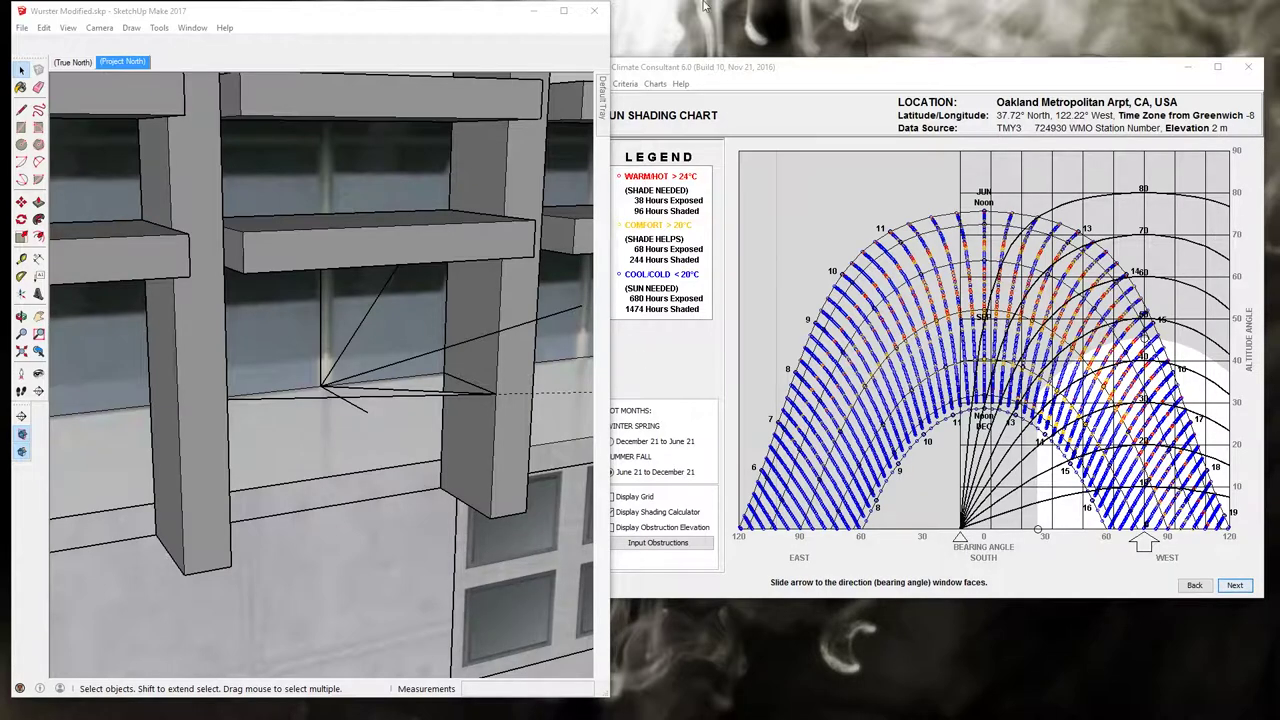
Maximize the SketchUp window and delete the construction lines beside the facade window
click(563, 11)
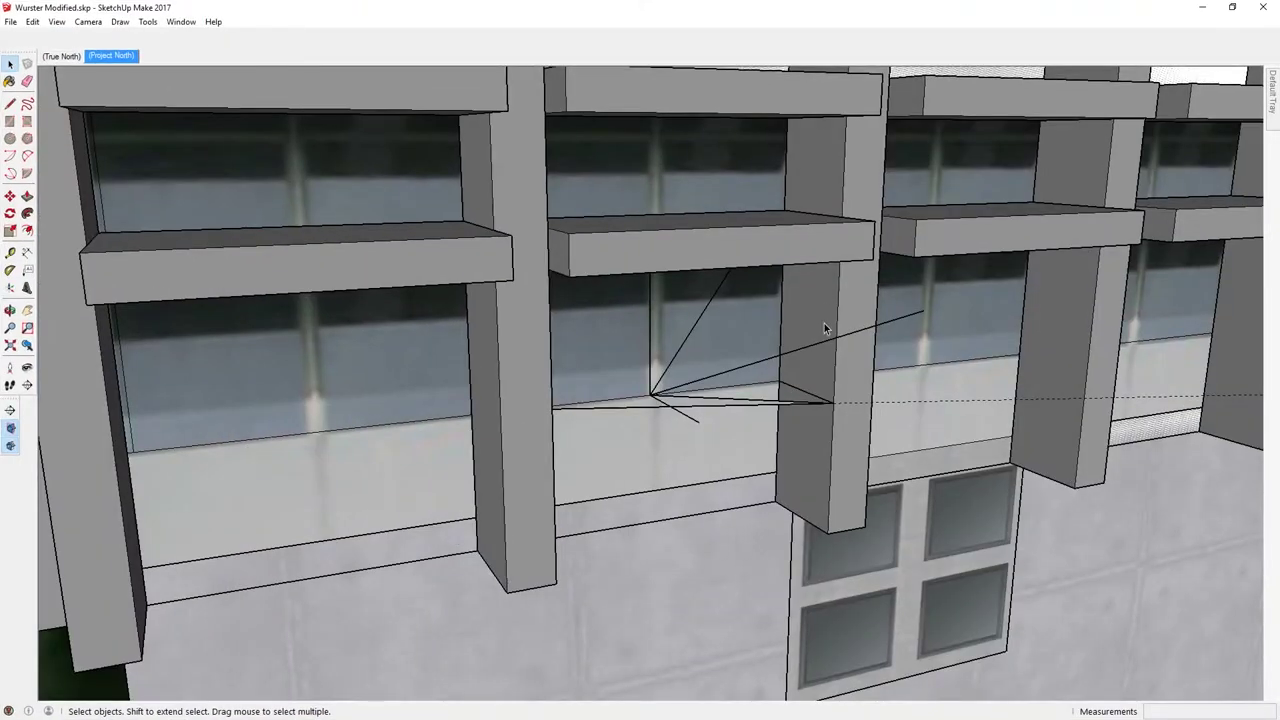
mouse_move(824, 323)
middle_down()
mouse_move(740, 286)
mouse_move(643, 271)
mouse_move(694, 294)
mouse_move(833, 317)
middle_up()
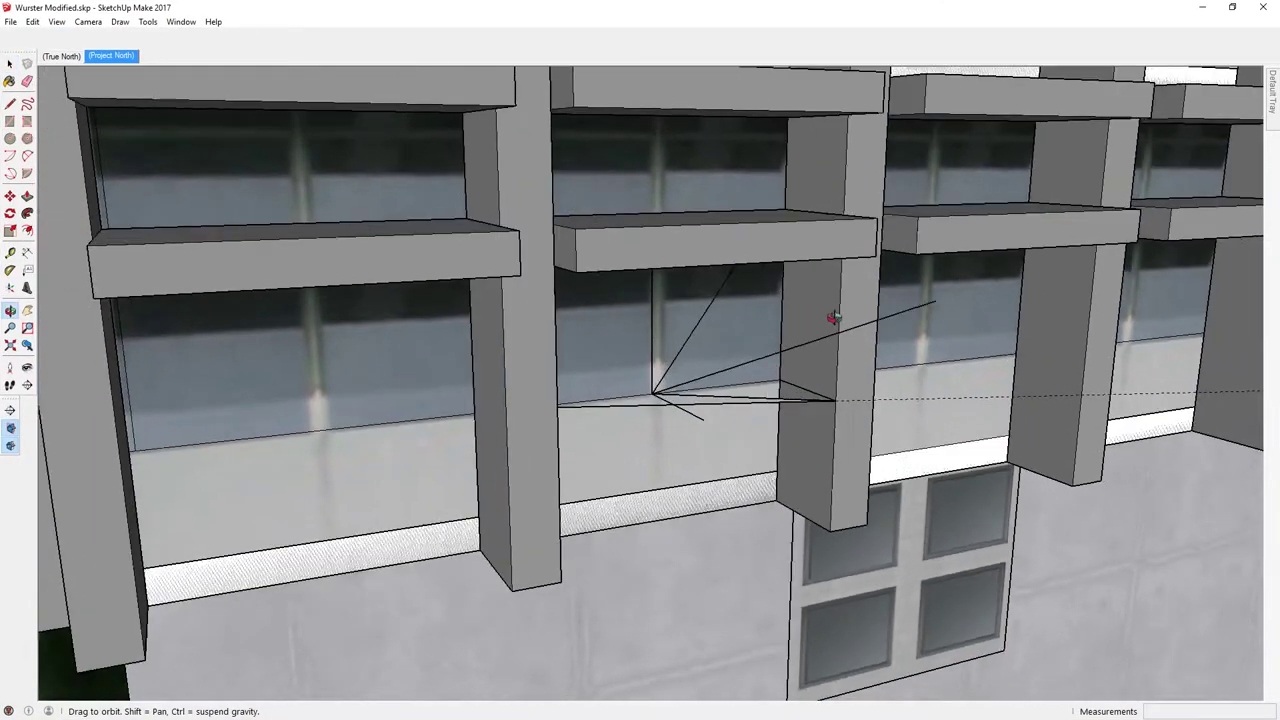
scroll(811, 316, down, 5)
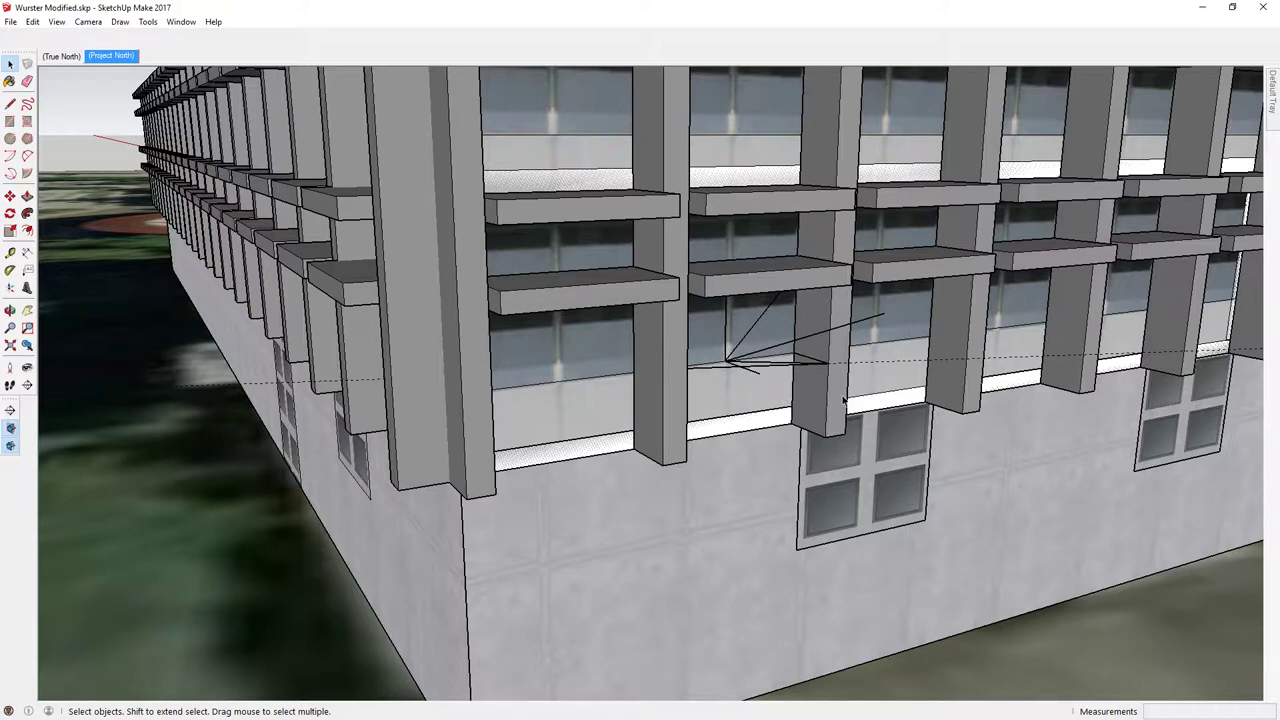
drag(655, 282, 912, 422)
key(Delete)
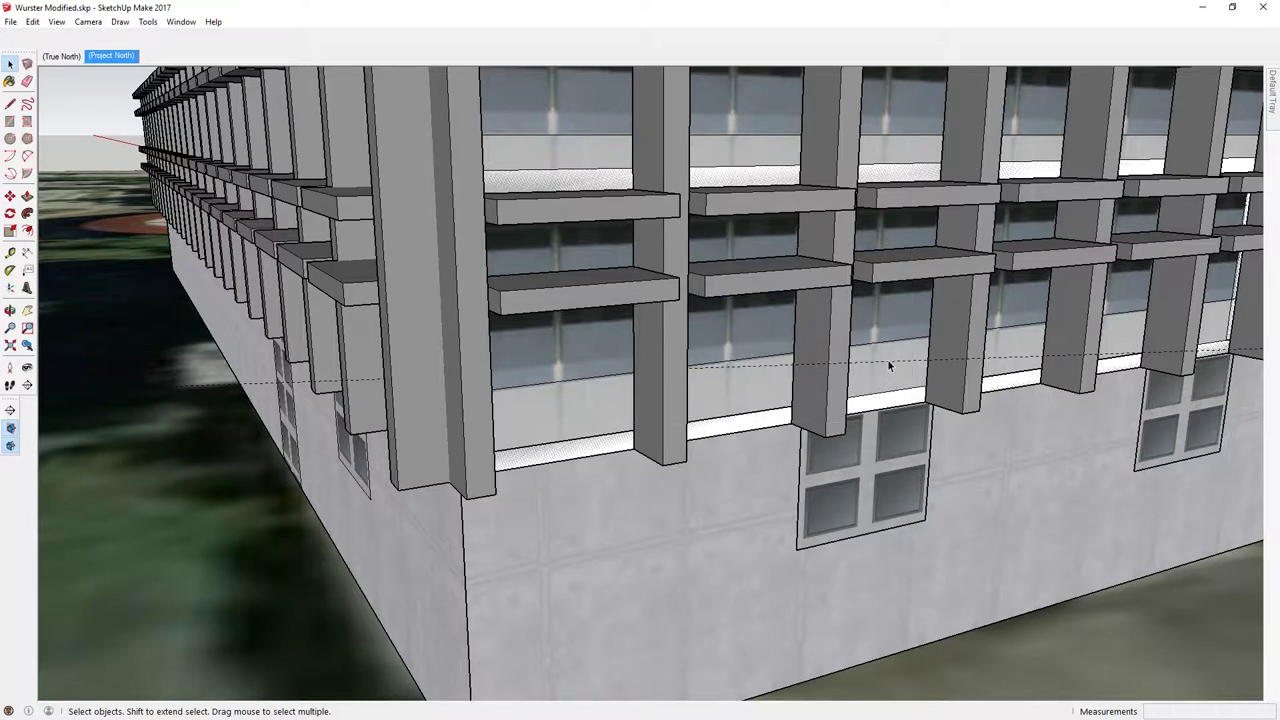
Orbit and zoom to a more frontal view to check the facade
middle_drag(827, 389, 809, 417)
scroll(809, 413, down, 3)
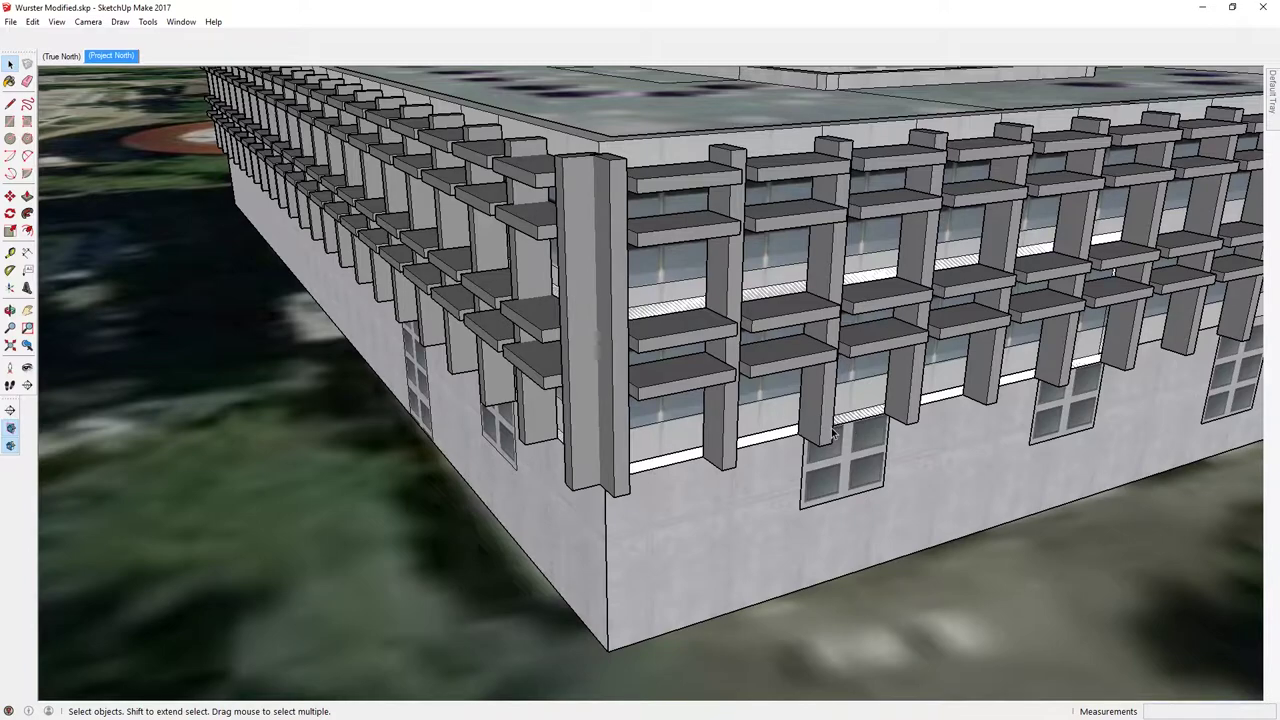
mouse_move(809, 429)
middle_down()
mouse_move(679, 312)
mouse_move(803, 430)
middle_up()
scroll(679, 312, up, 2)
scroll(679, 312, down, 2)
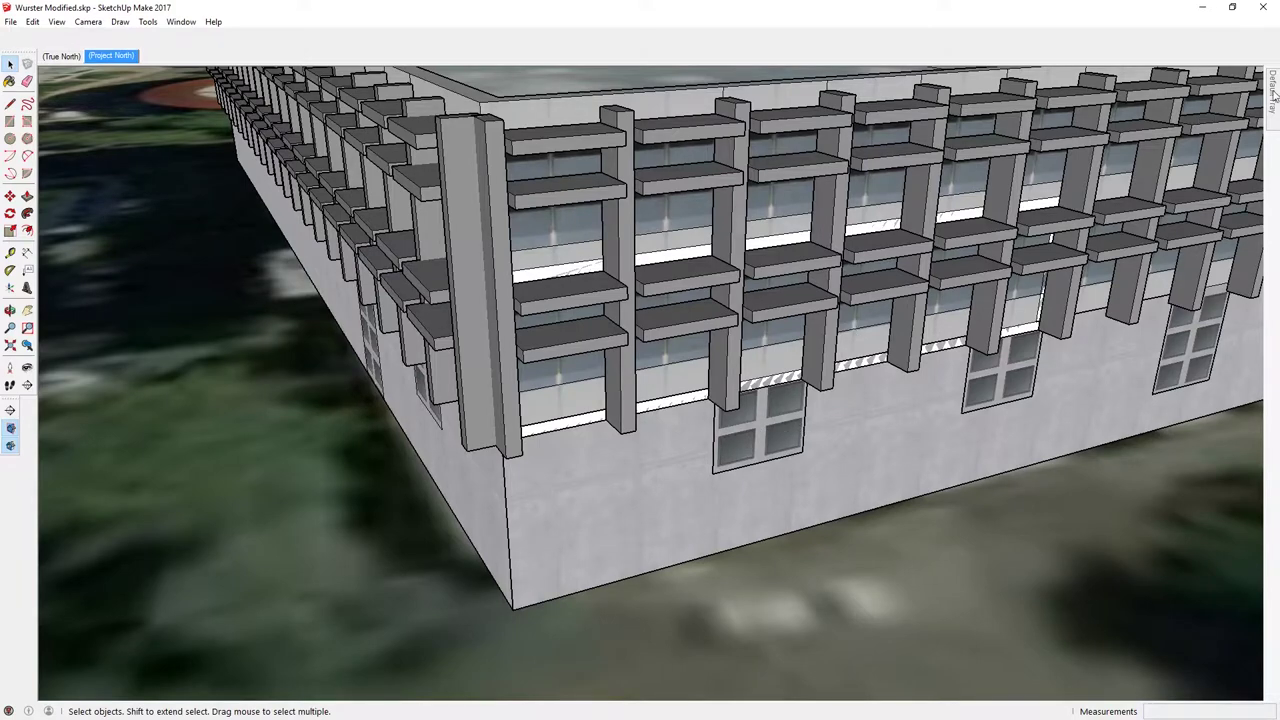
mouse_move(1273, 92)
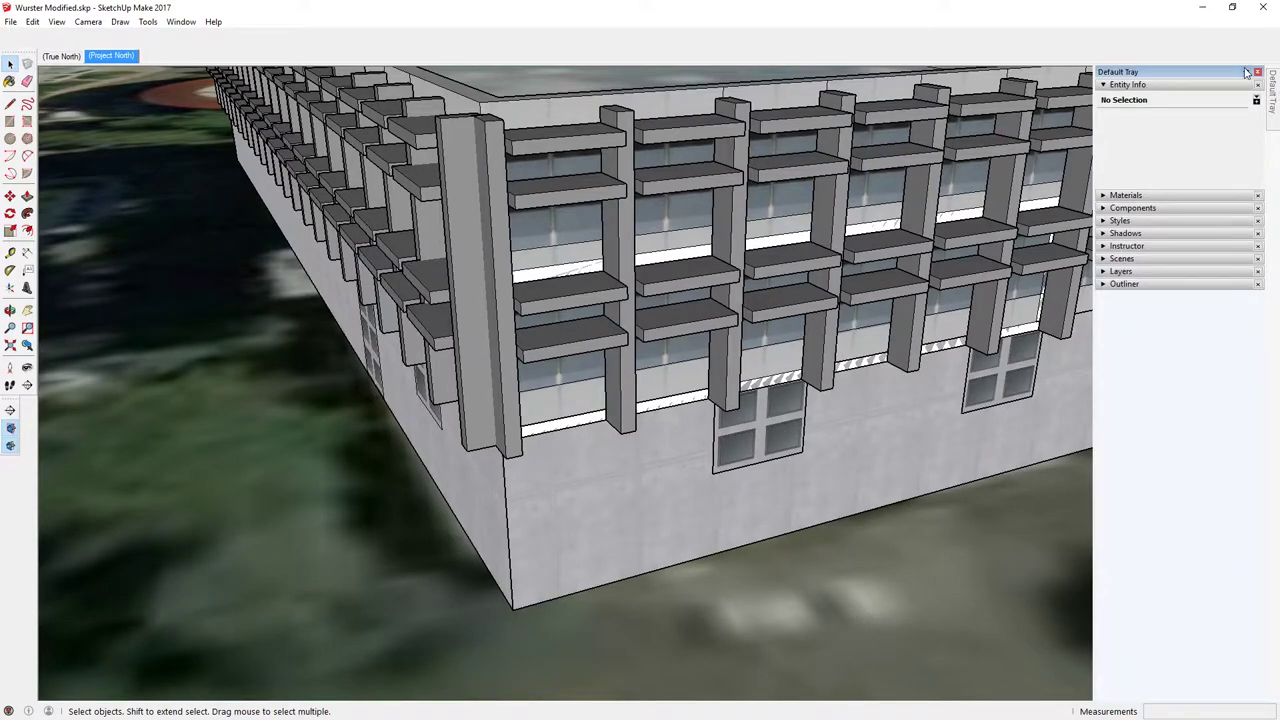
Pin the Default Tray open, orbit around the building corner and select the building group
click(1246, 72)
middle_drag(622, 315, 532, 315)
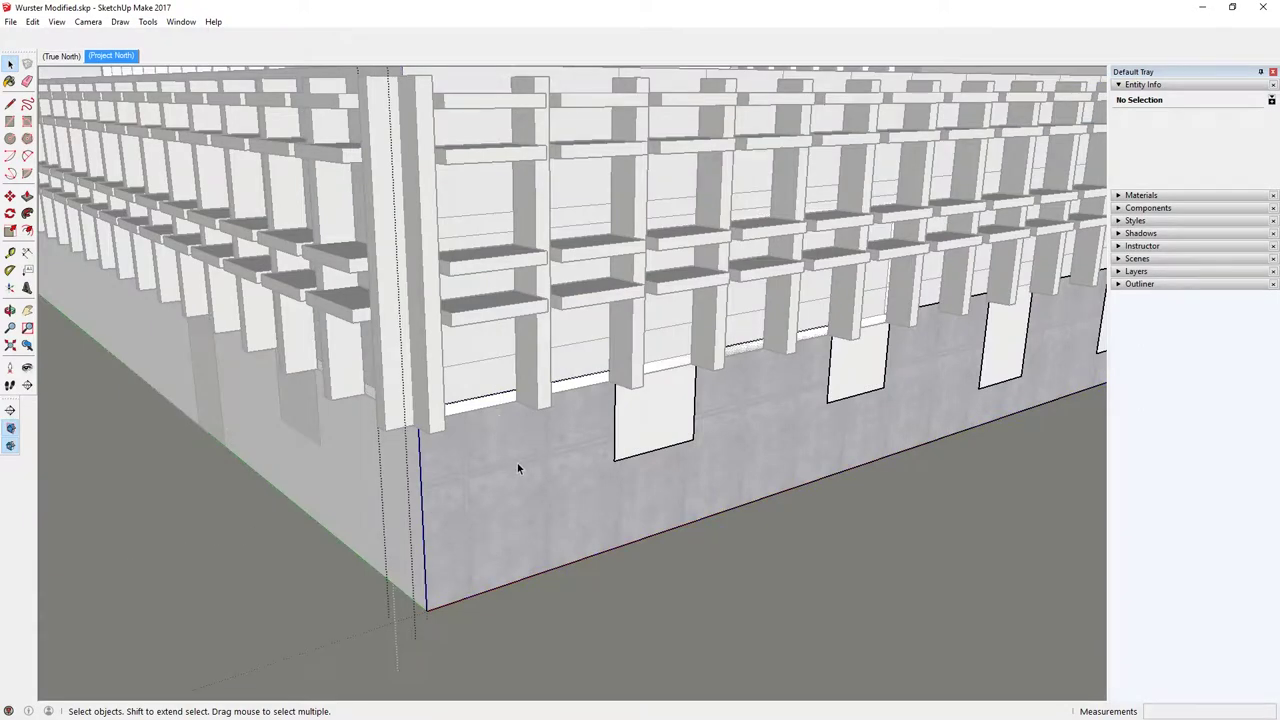
click(517, 463)
Enter the building group and align the view to the lower west wall face
double_click(500, 470)
click(508, 451)
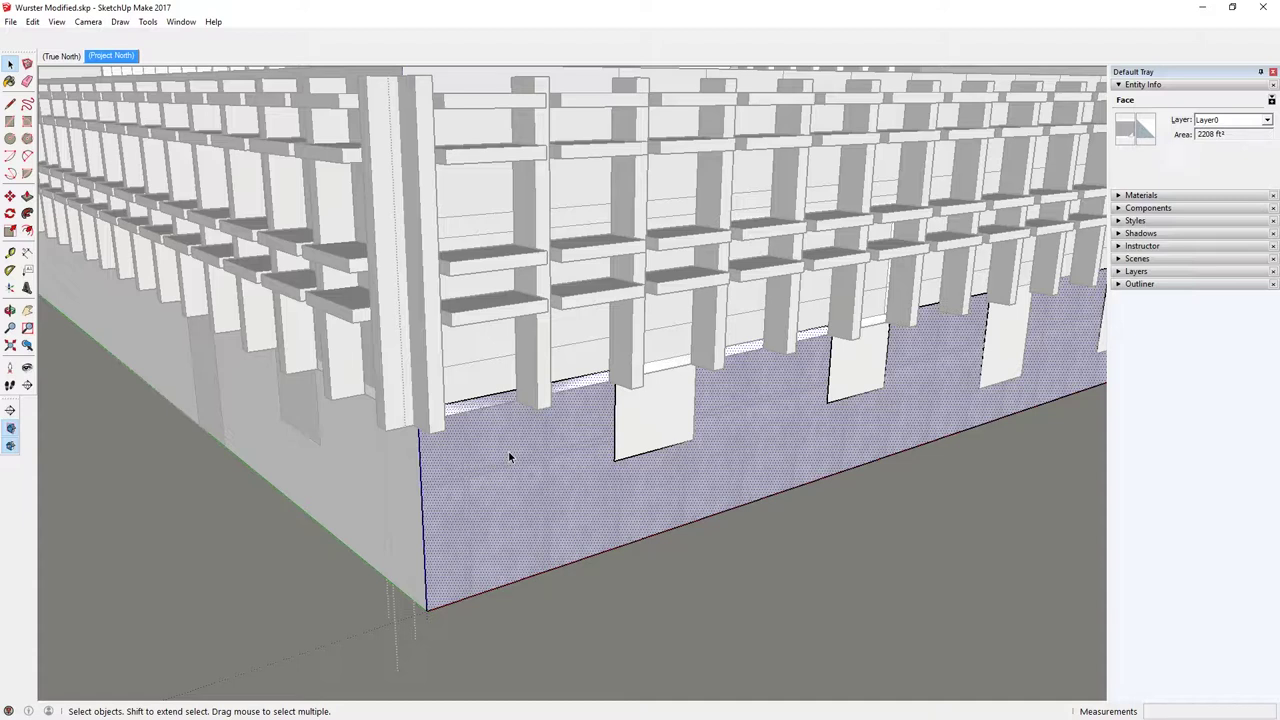
right_click(508, 457)
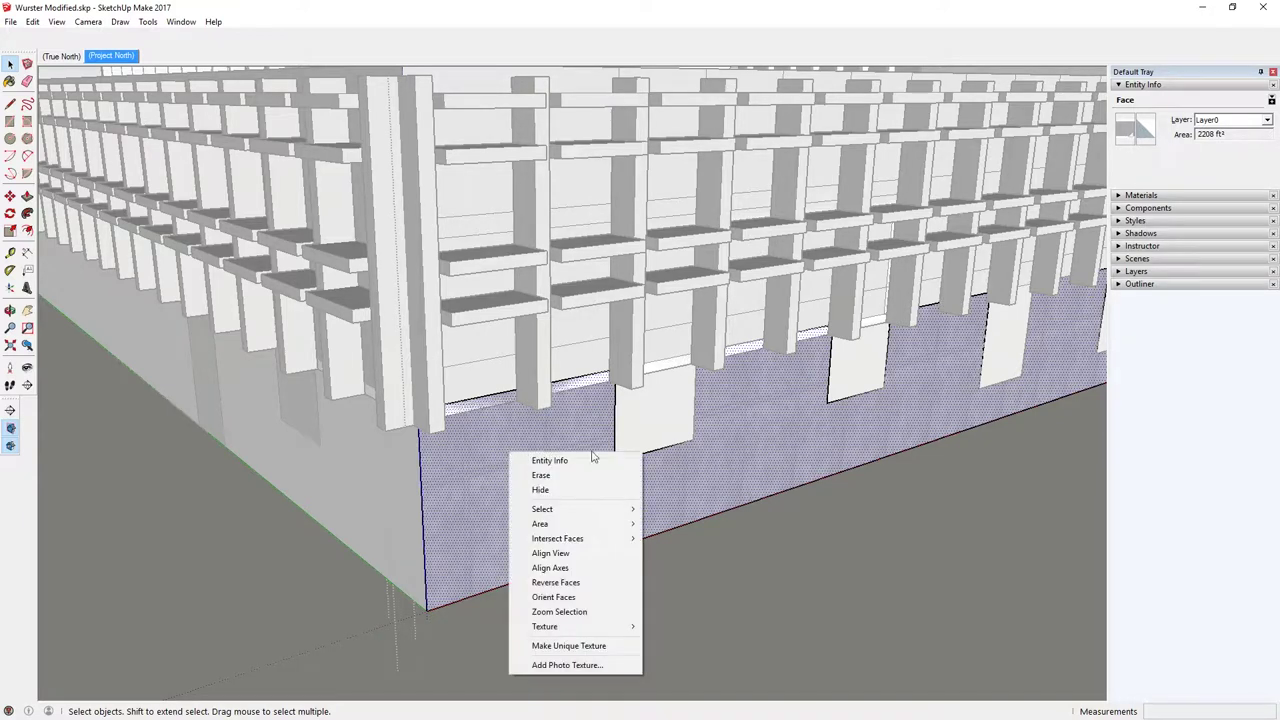
click(559, 555)
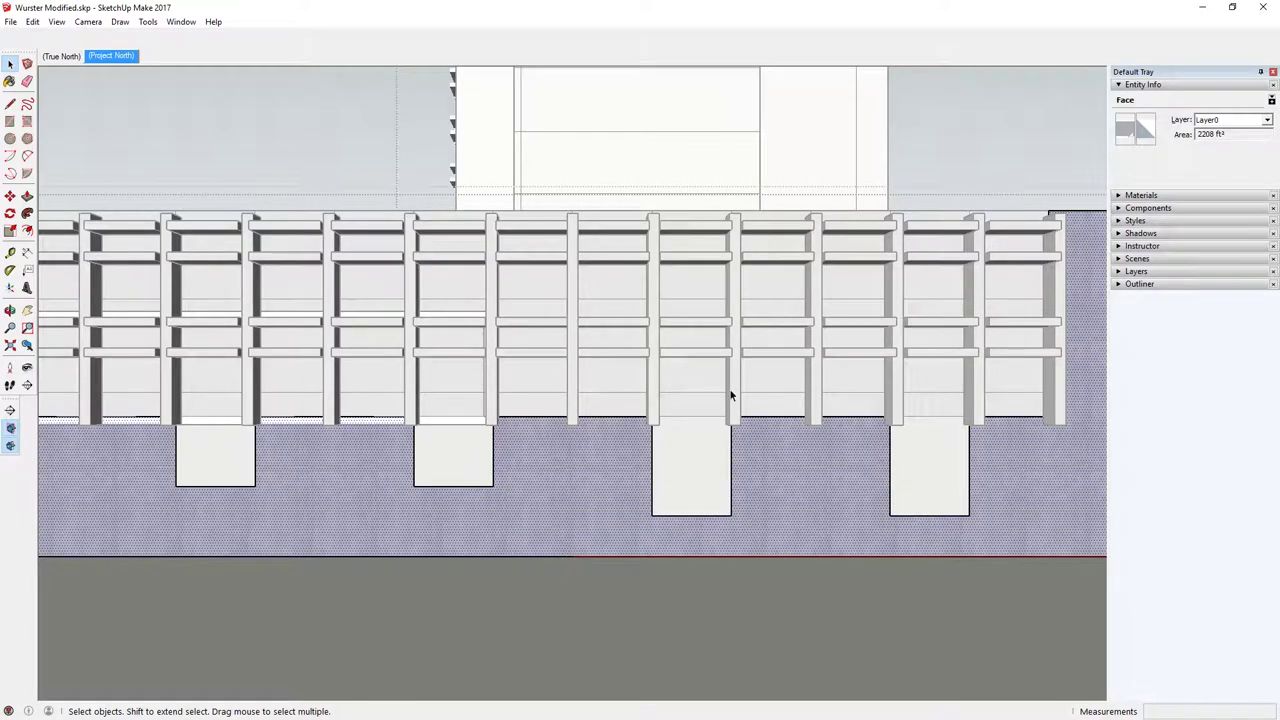
Switch the camera to Parallel Projection
click(33, 21)
mouse_move(53, 25)
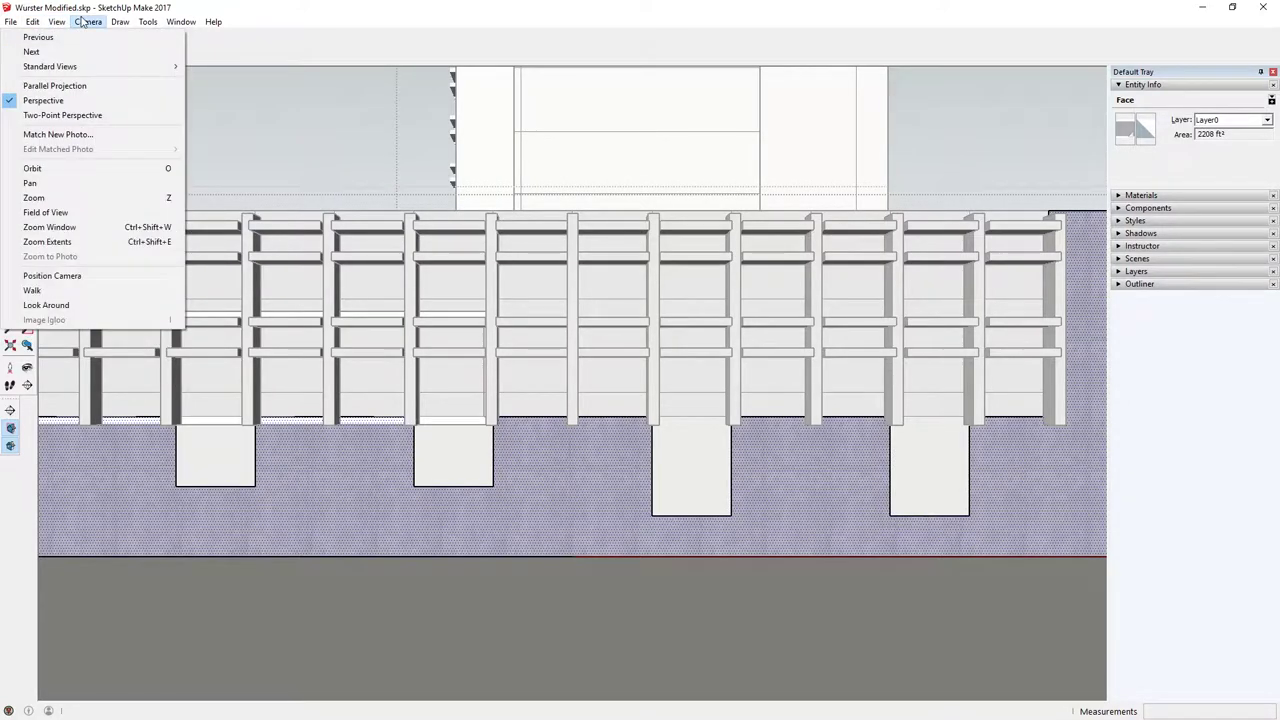
click(50, 86)
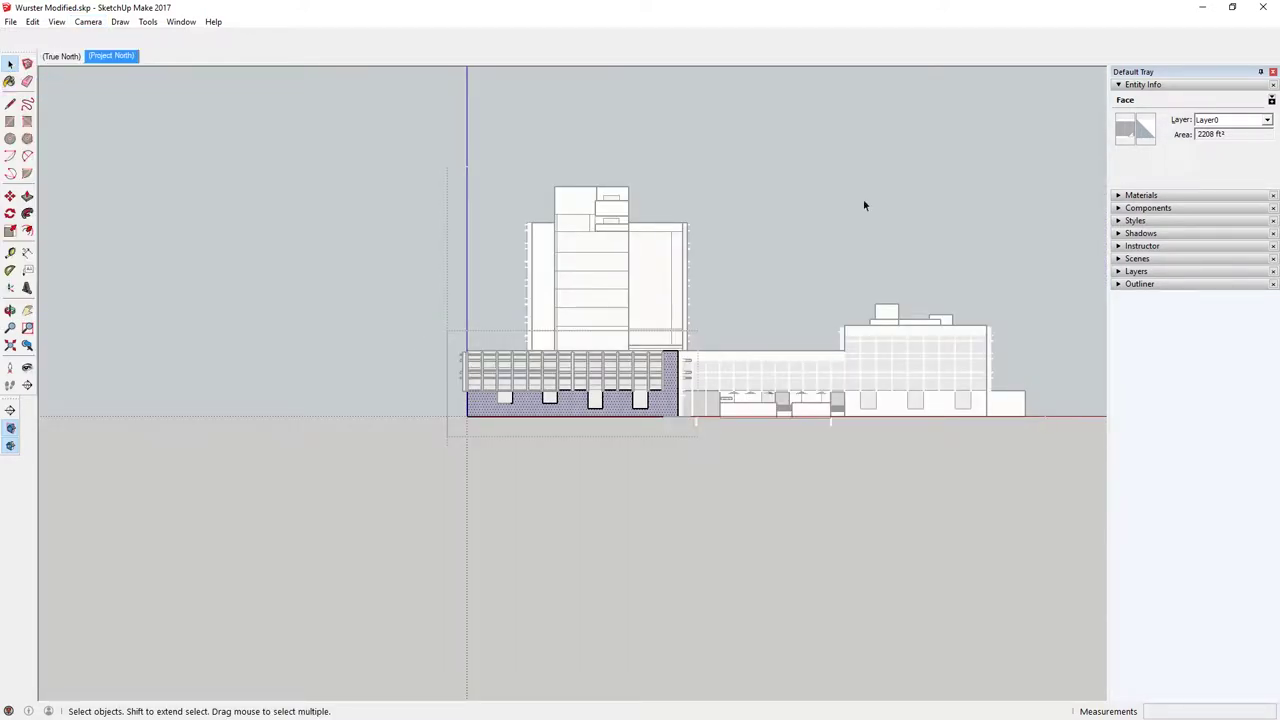
Clear the selection and zoom in to frame the west facade closely
click(313, 340)
scroll(480, 374, up, 5)
scroll(592, 408, up, 5)
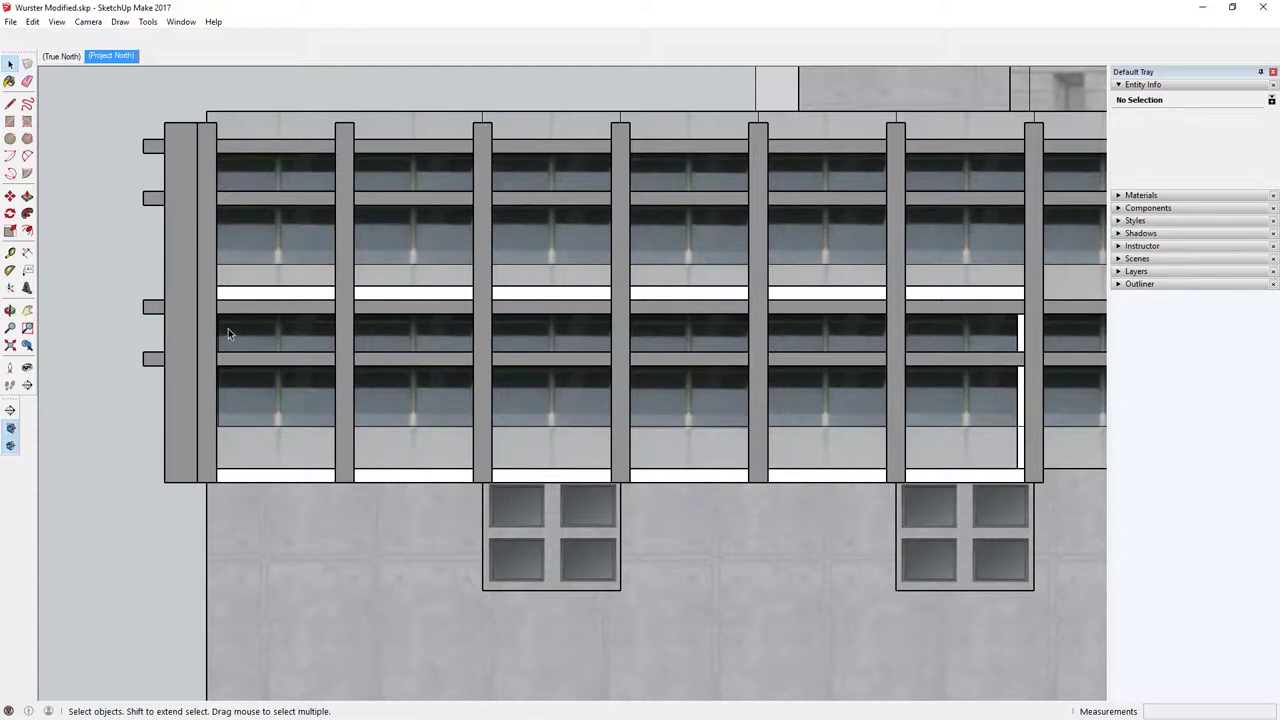
middle_drag(371, 306, 357, 365)
scroll(357, 365, up, 1)
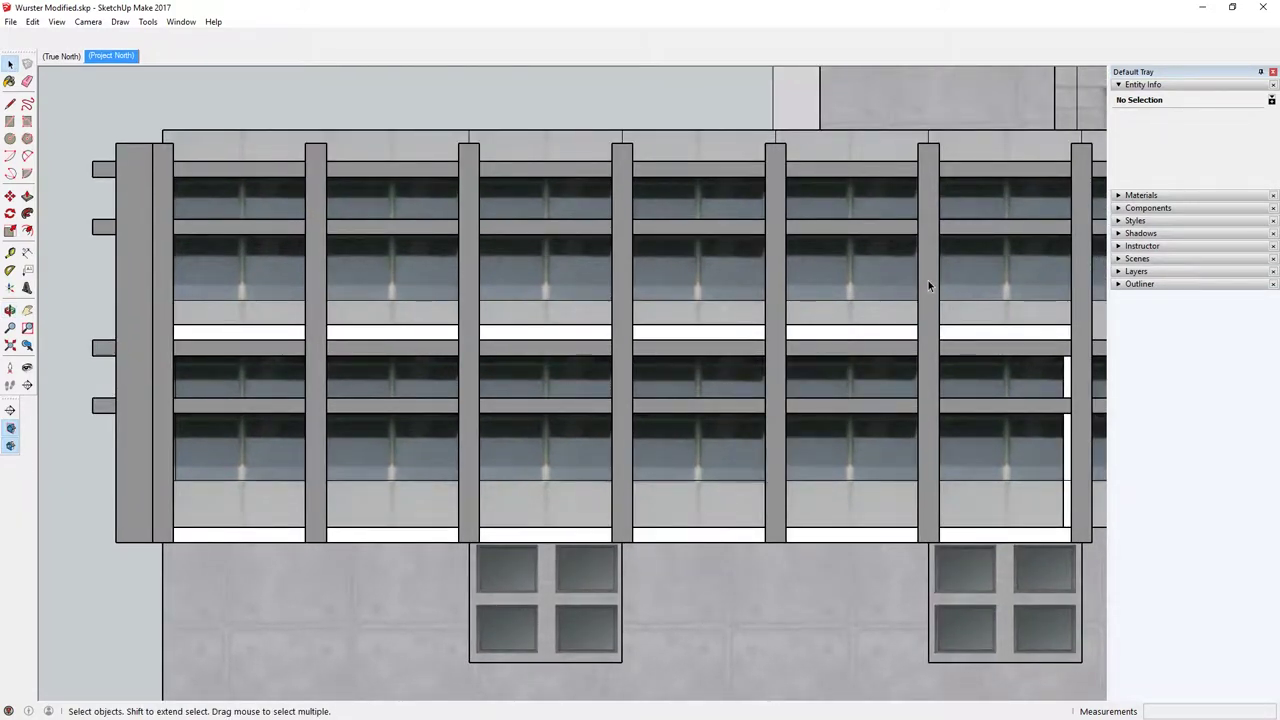
Add a West Elevation scene saving camera location but not axes, and update it
click(1121, 259)
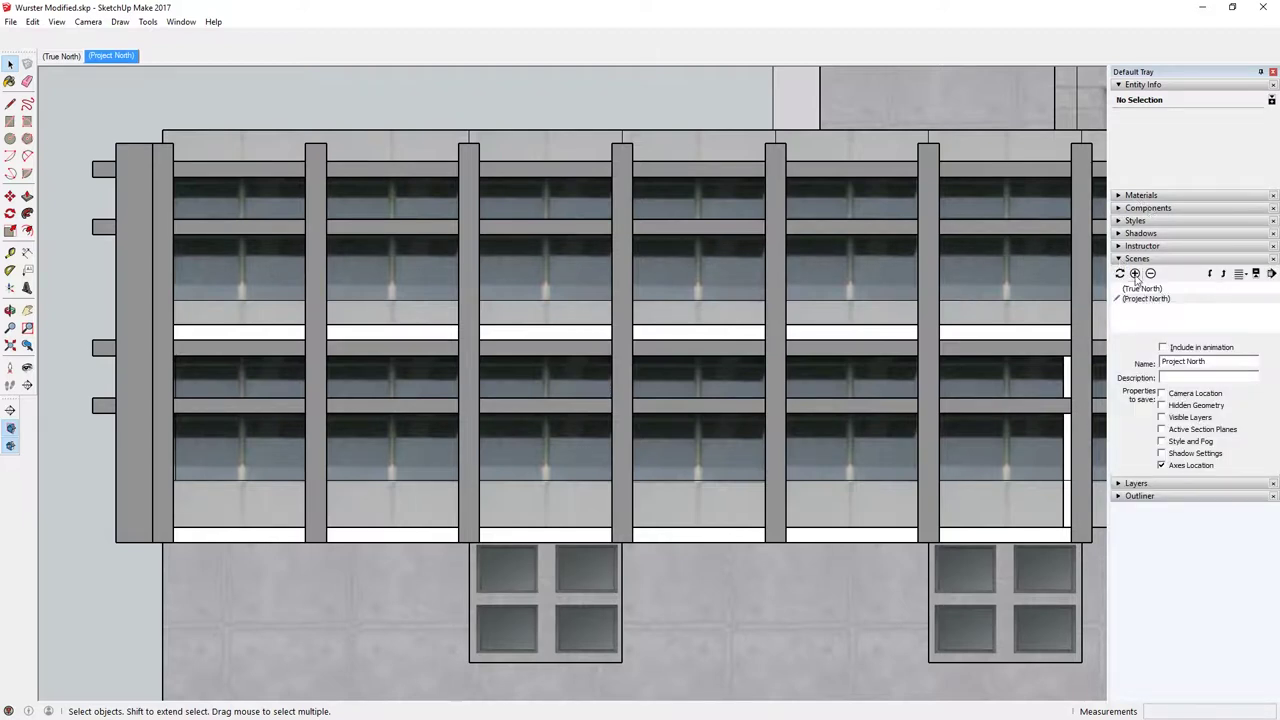
click(1135, 274)
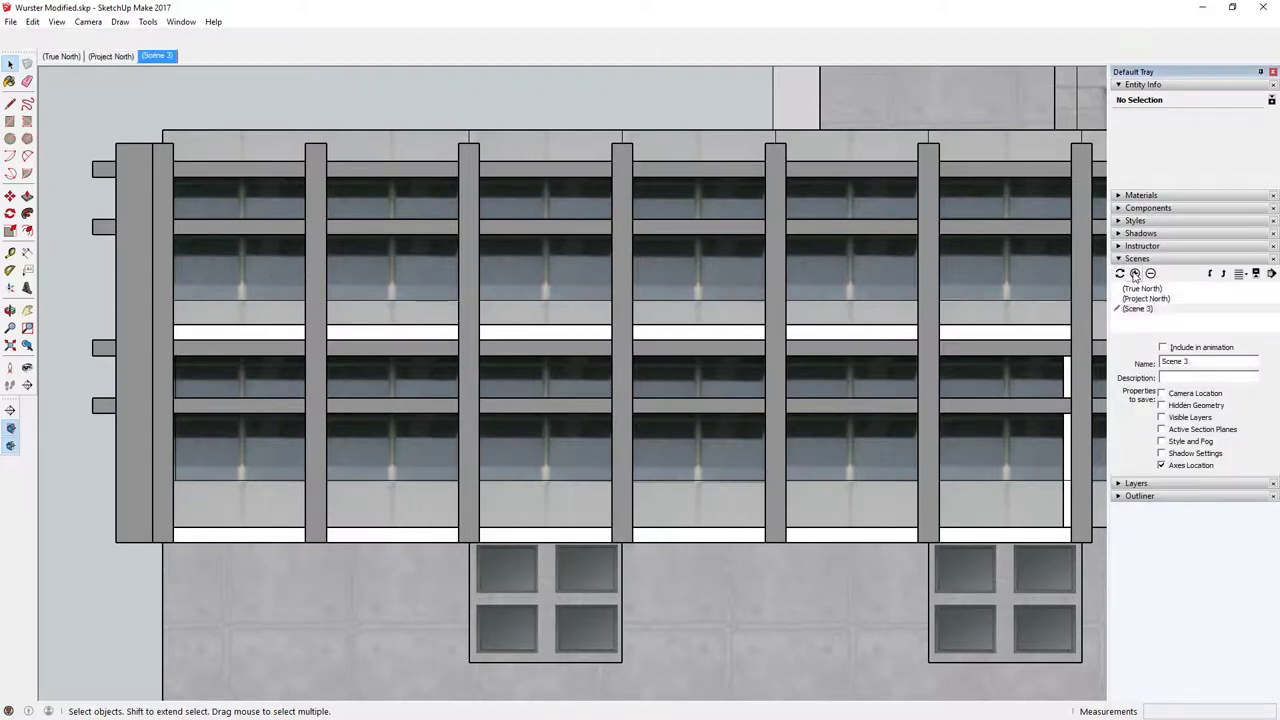
click(1214, 361)
text(West Elevation)
click(1161, 466)
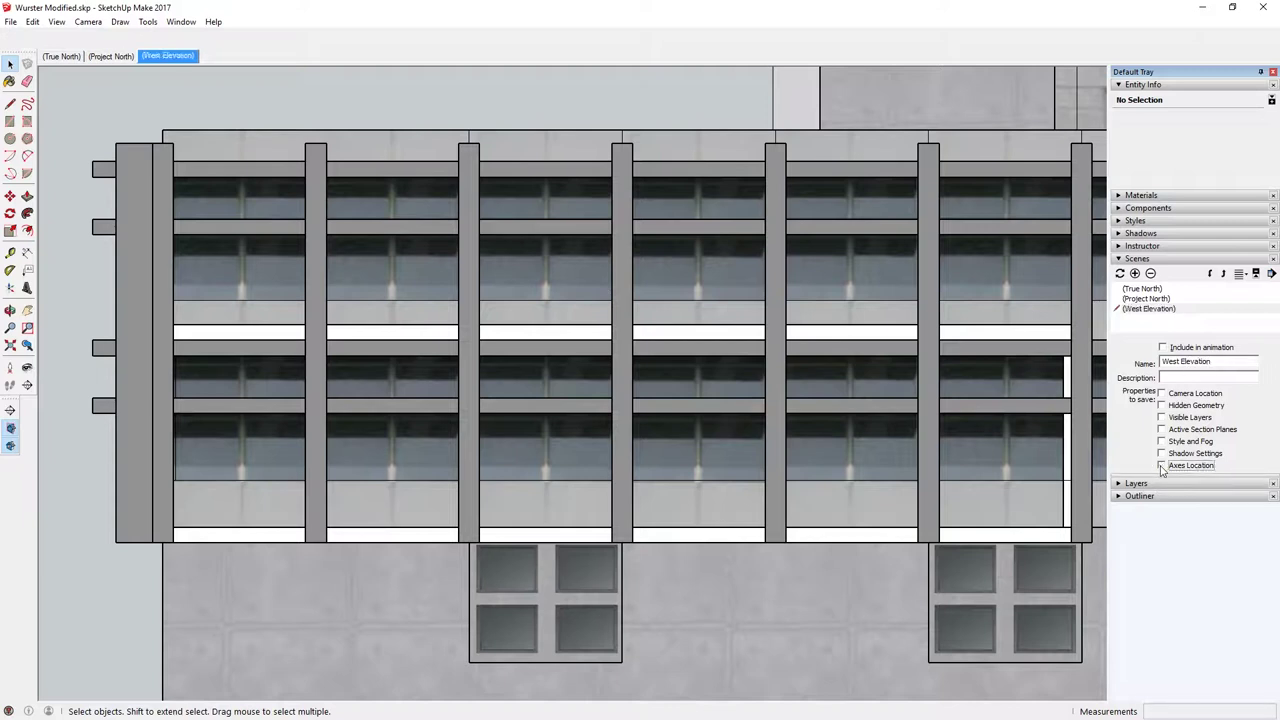
click(1161, 394)
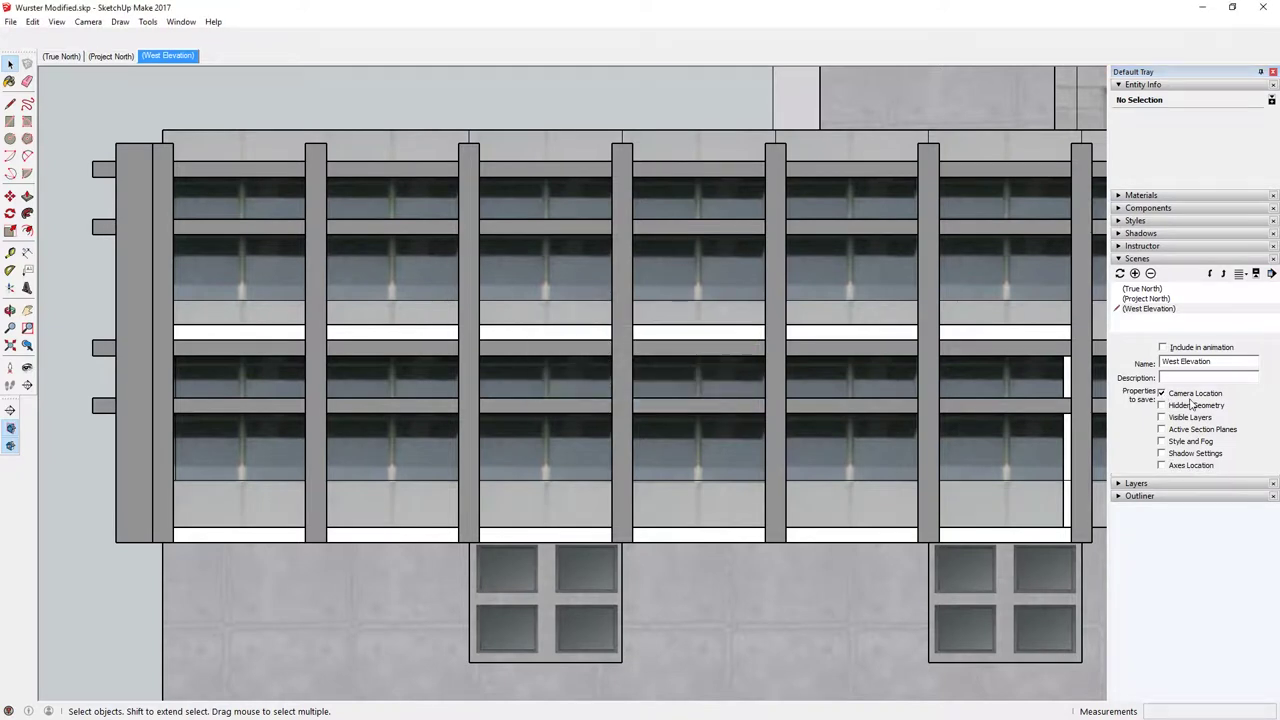
click(1120, 273)
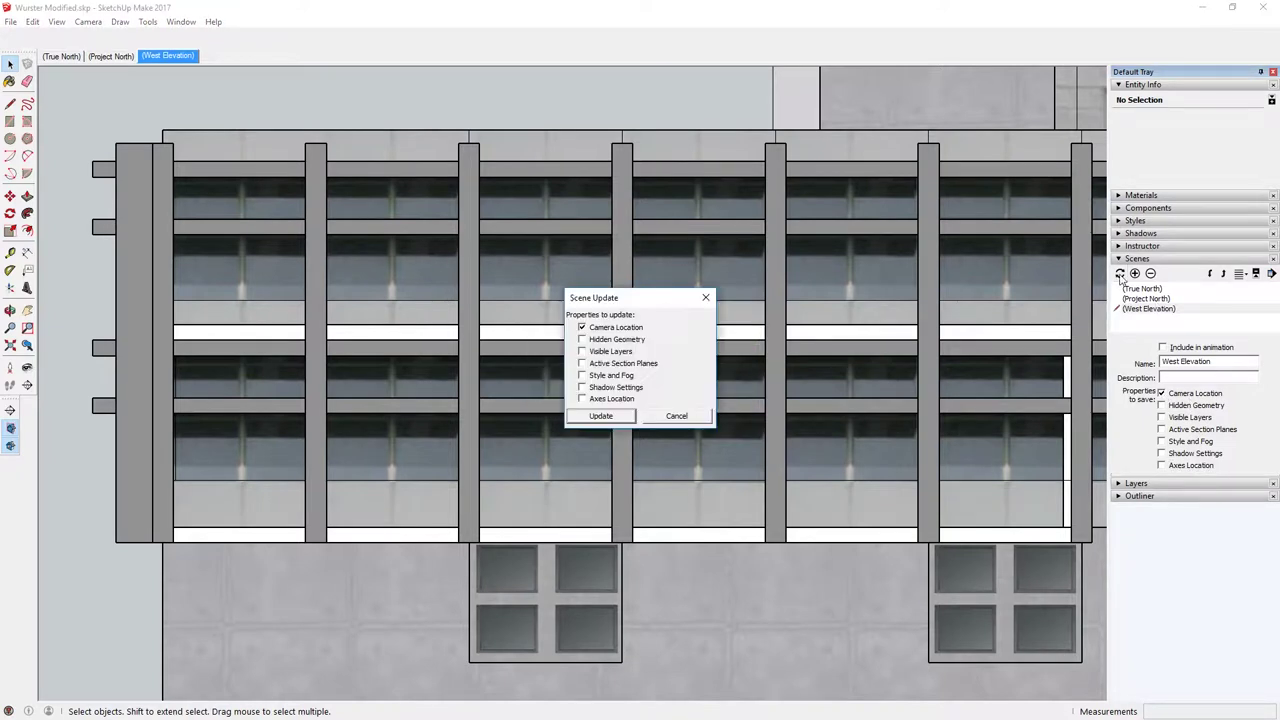
click(606, 417)
Orbit away, recall the West Elevation scene, then orbit back into a perspective view
middle_drag(271, 271, 620, 318)
scroll(620, 318, down, 5)
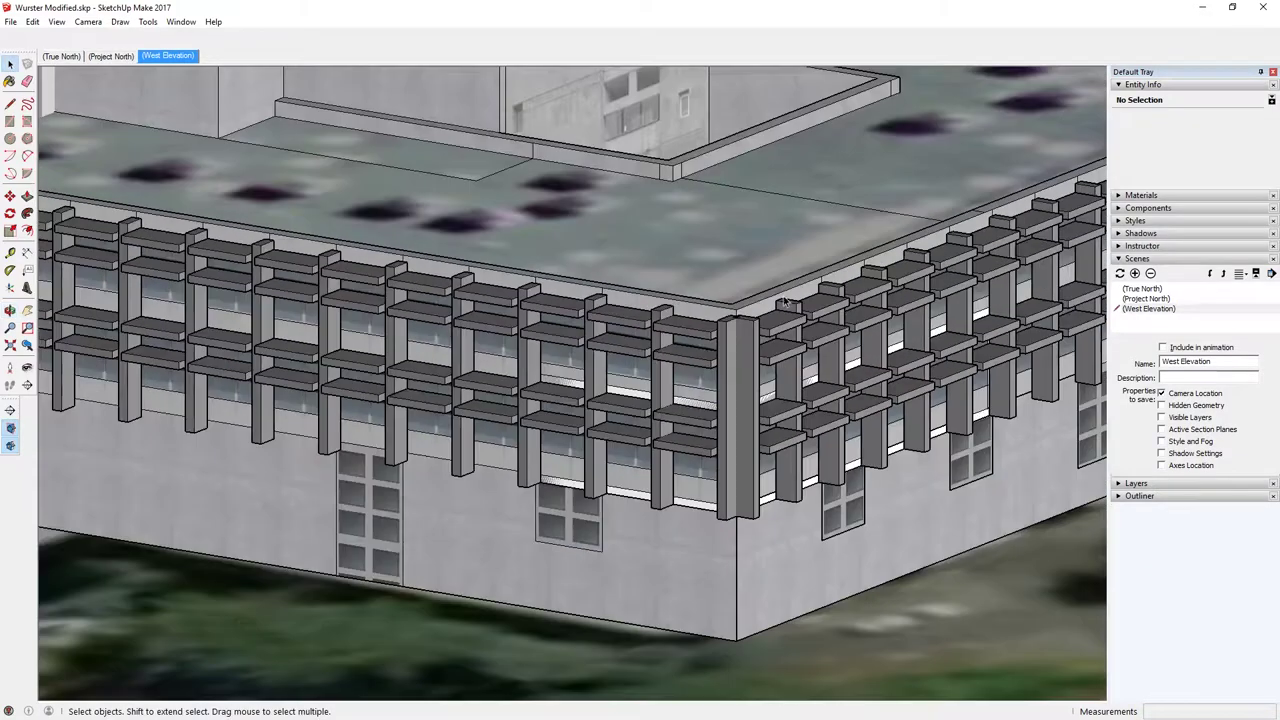
double_click(1150, 309)
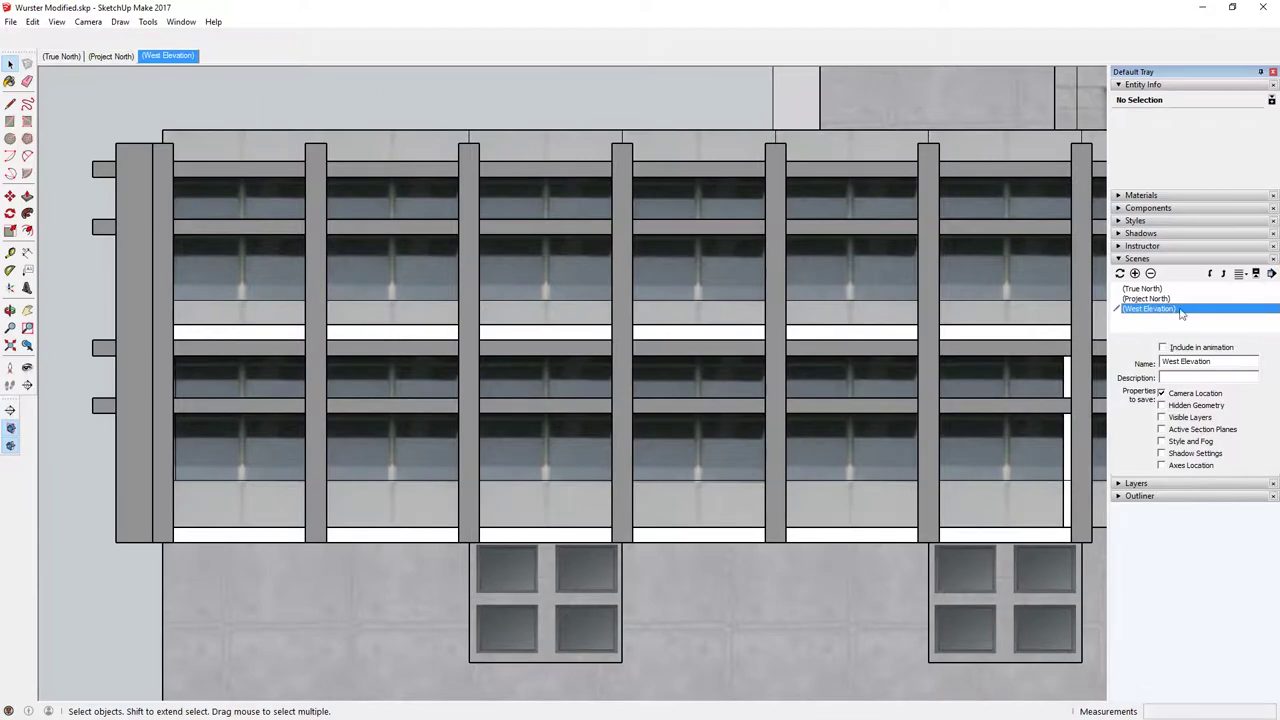
middle_drag(180, 249, 663, 434)
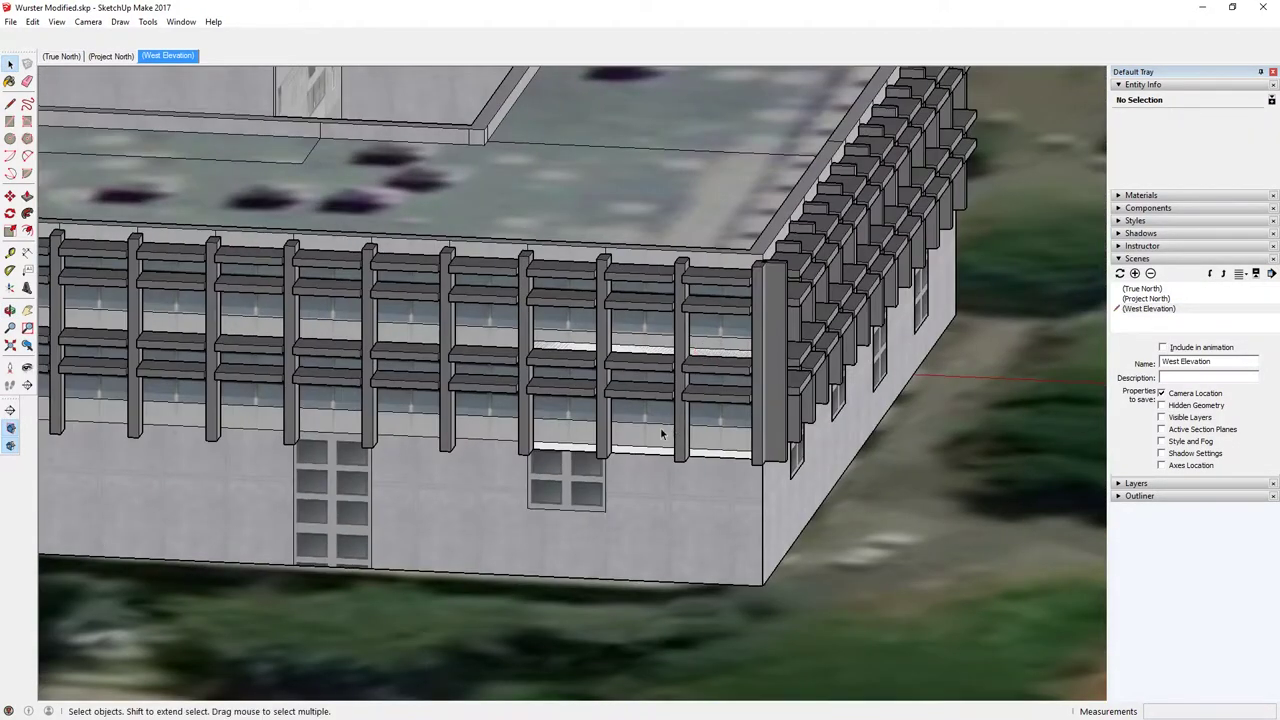
scroll(530, 432, up, 3)
scroll(530, 432, down, 3)
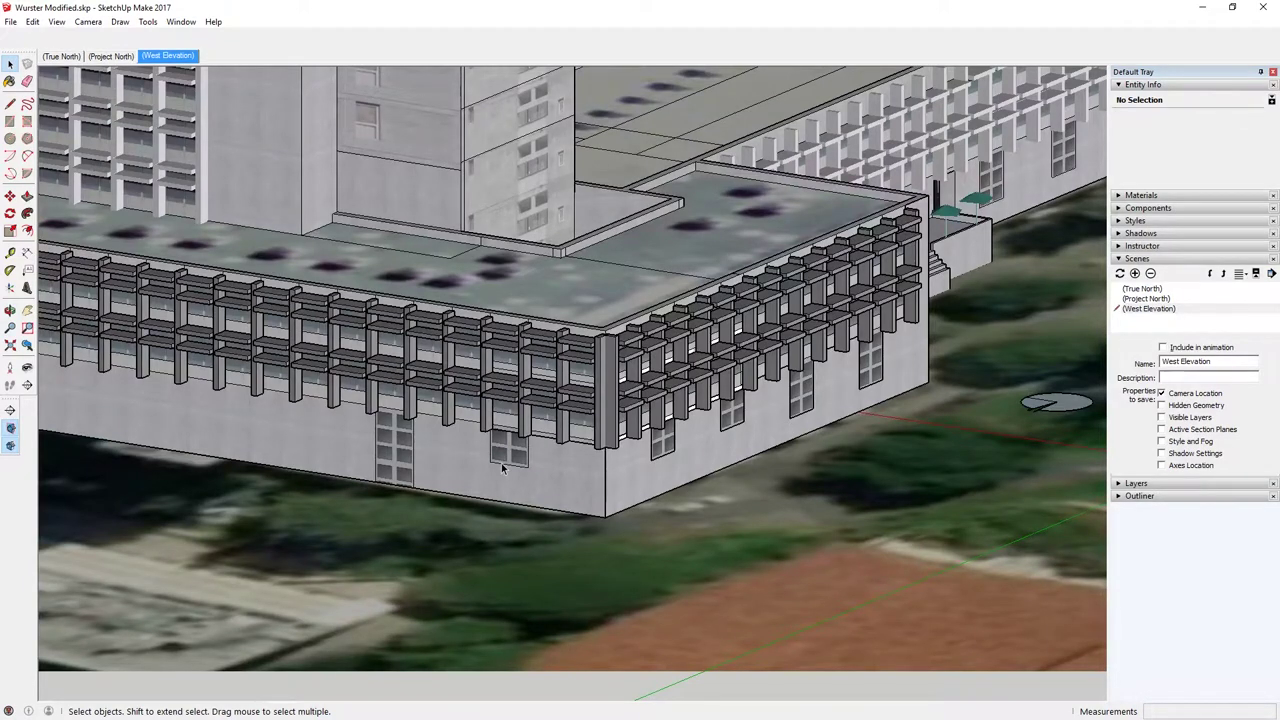
scroll(600, 490, up, 5)
Align the view squarely to the facade face and zoom to frame it
click(672, 515)
scroll(660, 500, down, 3)
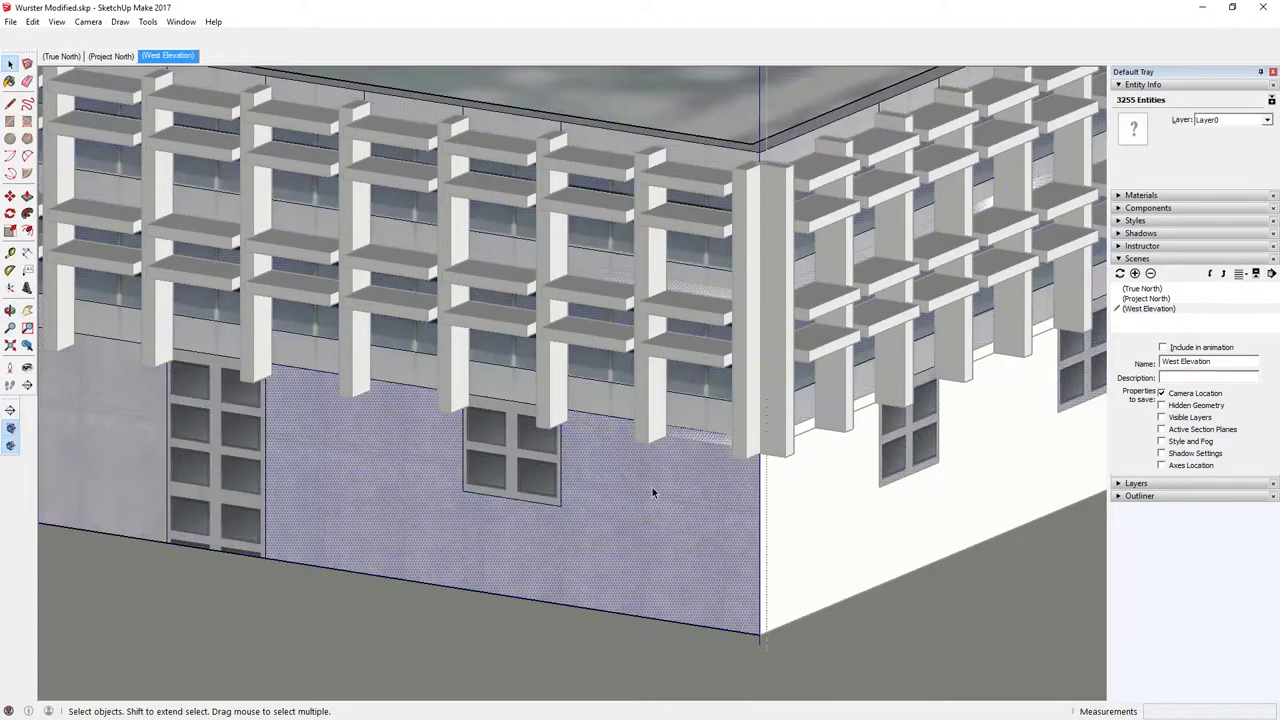
right_click(652, 487)
click(705, 590)
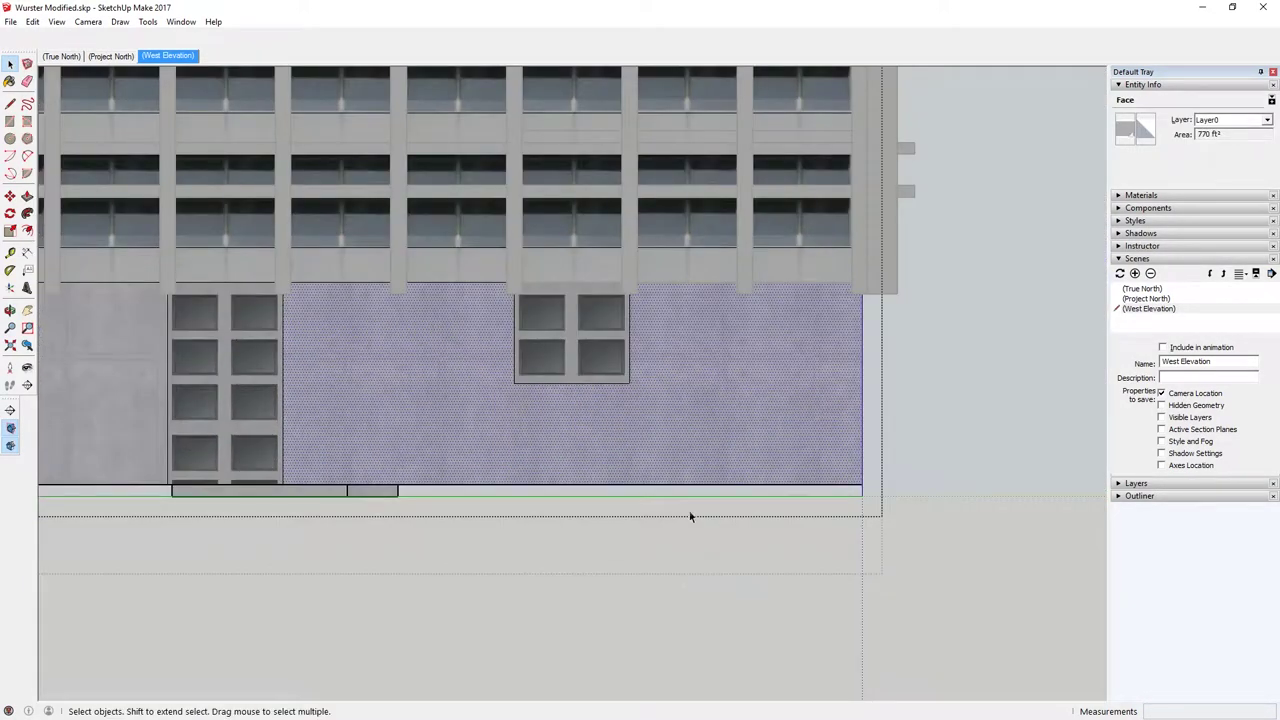
click(981, 392)
scroll(980, 392, down, 5)
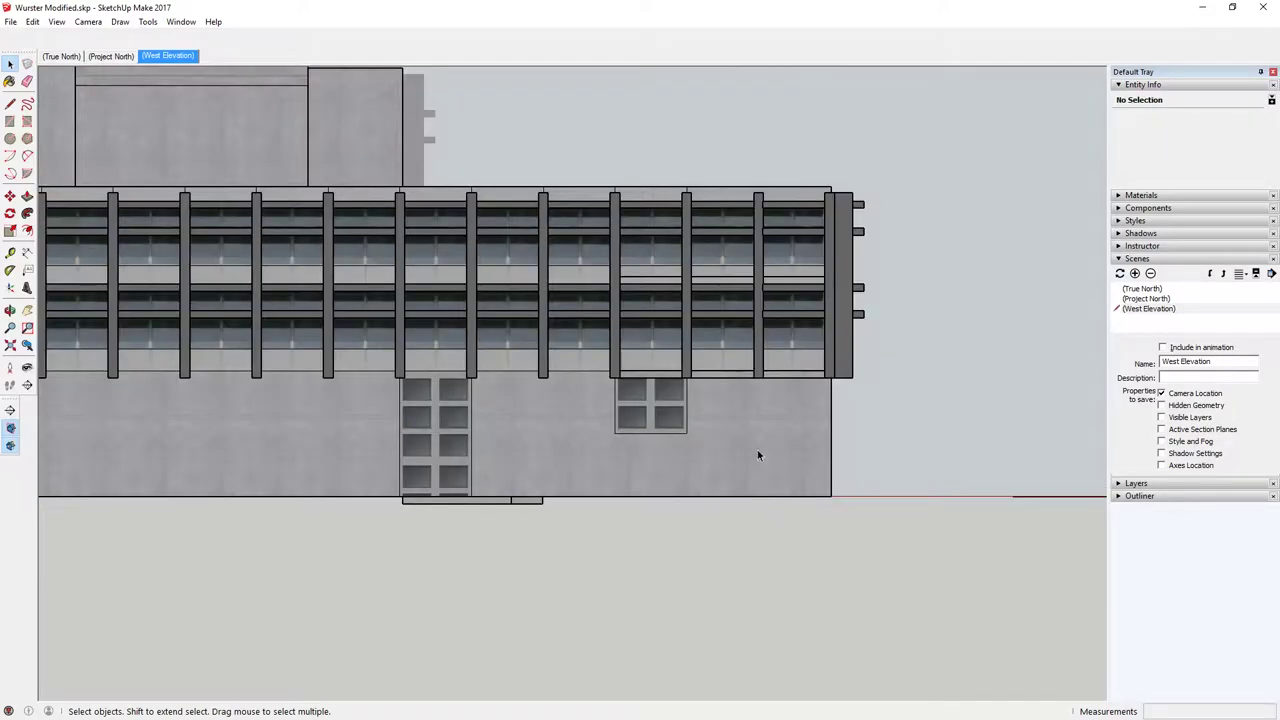
scroll(757, 220, up, 1)
scroll(757, 220, up, 1)
scroll(817, 352, up, 1)
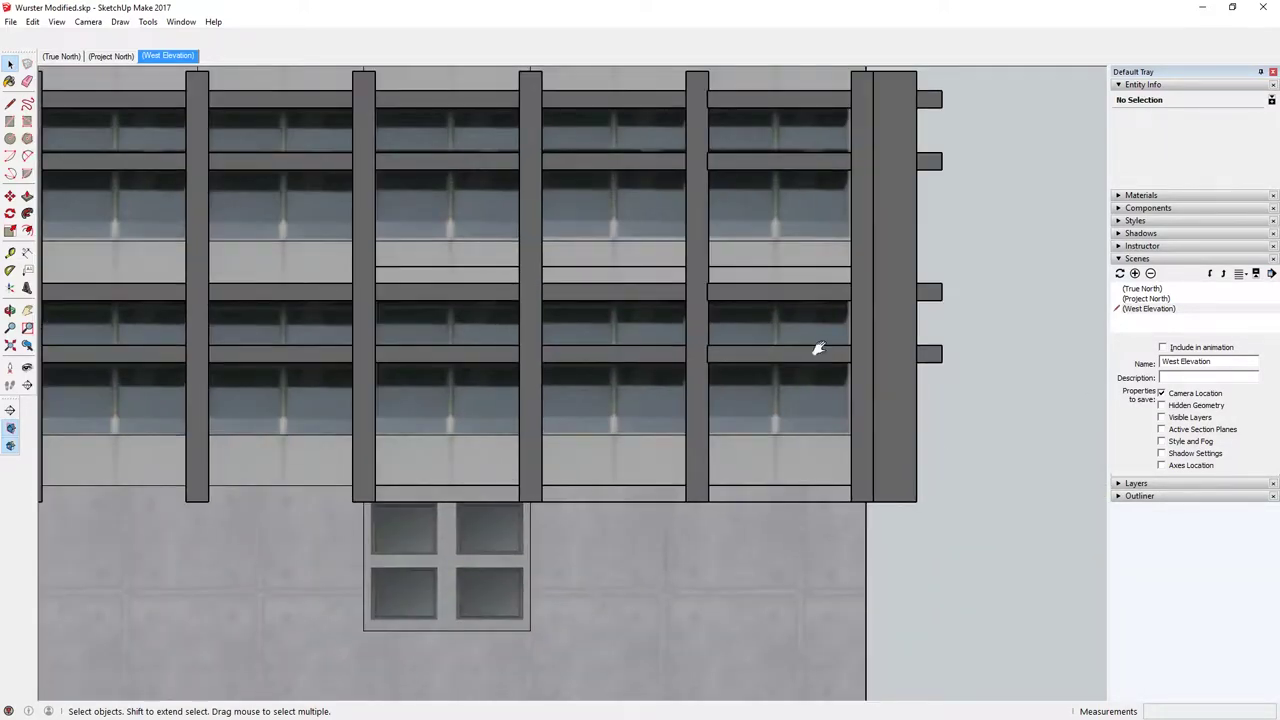
scroll(627, 350, down, 1)
scroll(627, 350, down, 1)
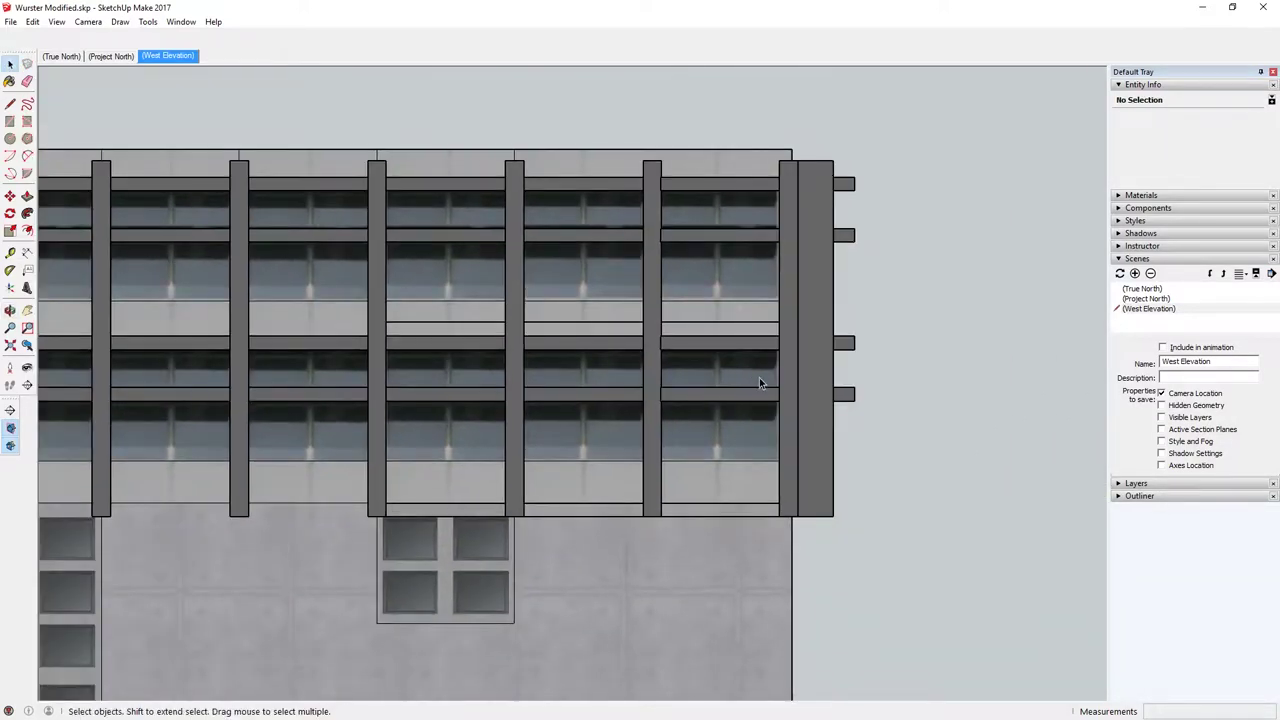
Add and update a North Elevation scene, then test switching between both elevation scenes
click(1135, 274)
triple_click(1215, 362)
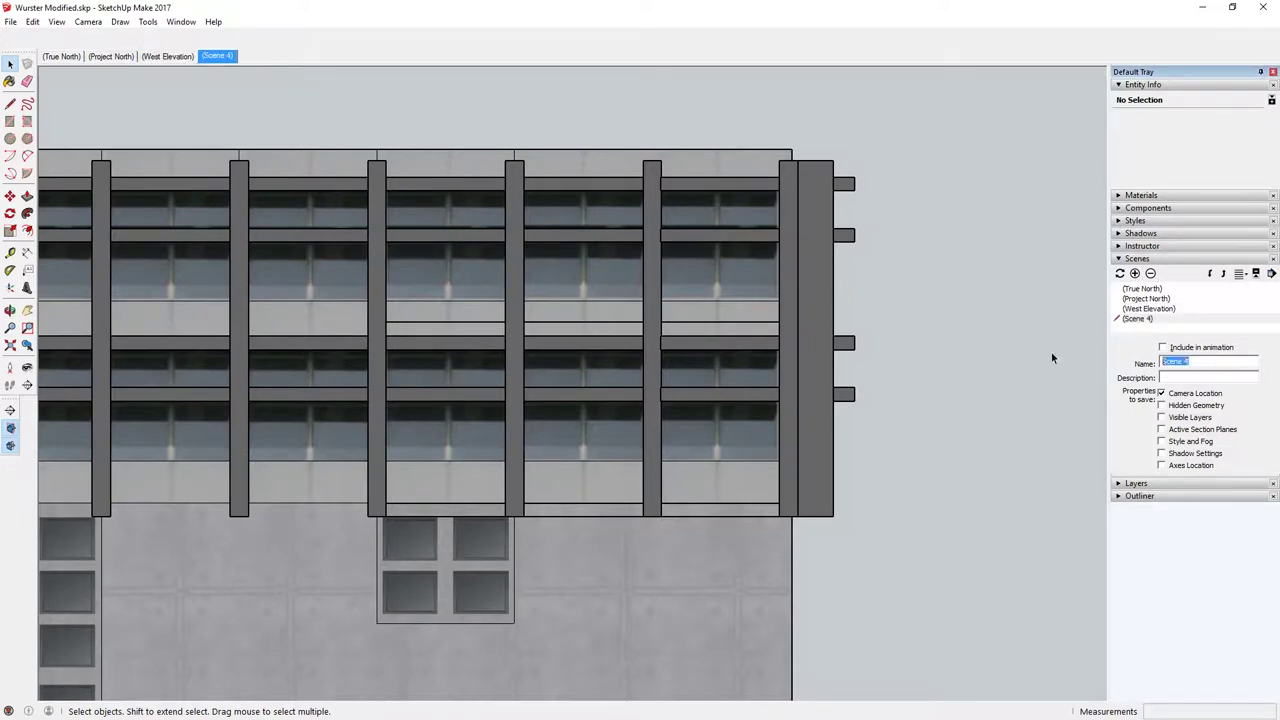
text(North)
key(Tab)
text(Elevation)
key(Tab)
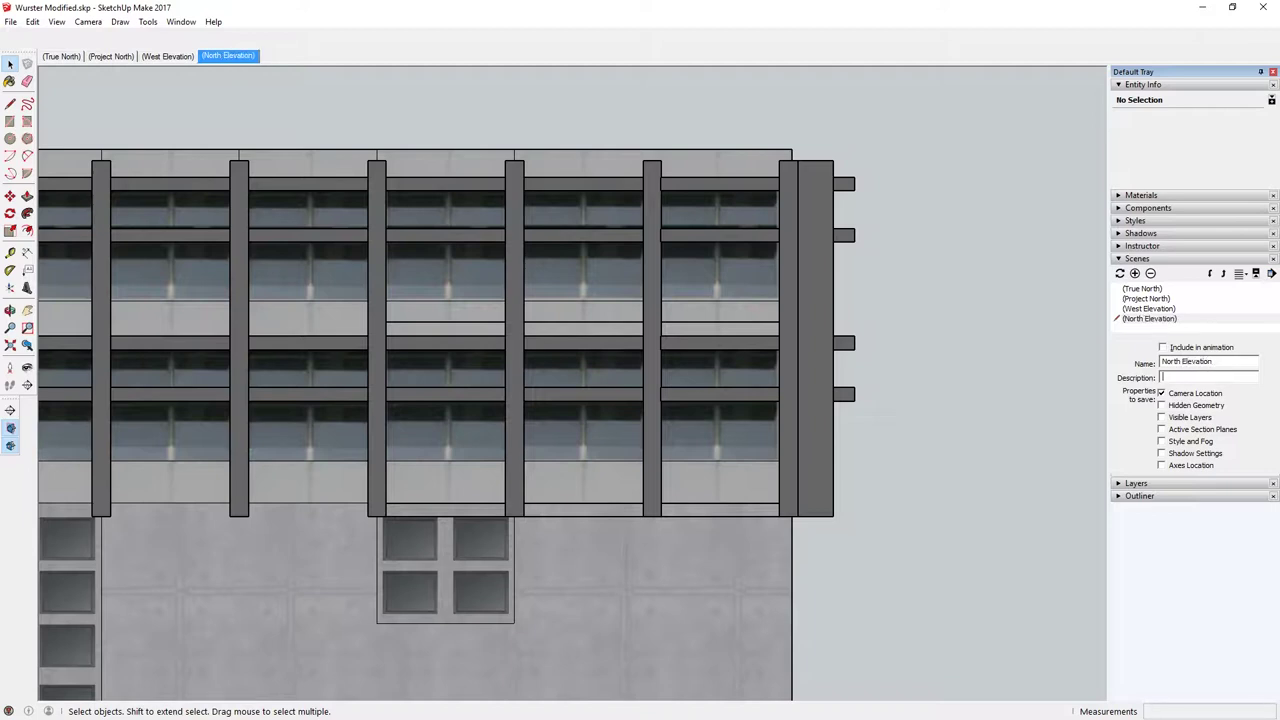
click(1120, 273)
click(618, 420)
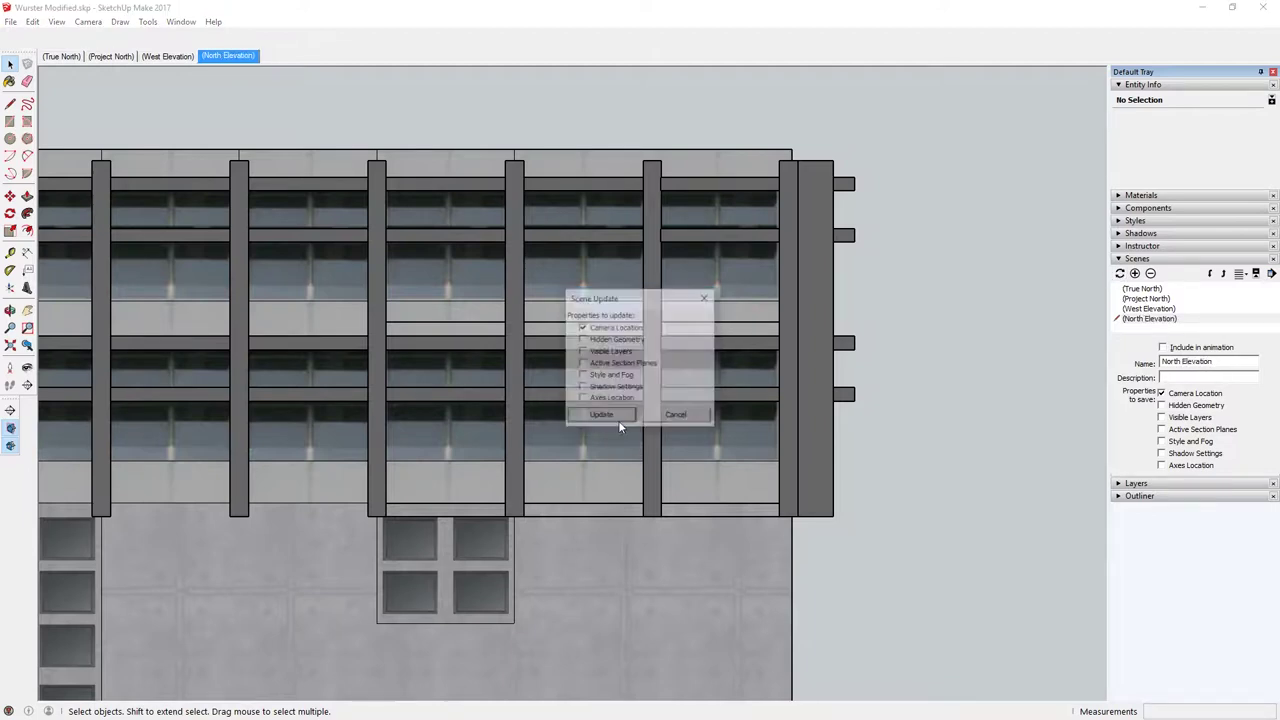
double_click(1146, 309)
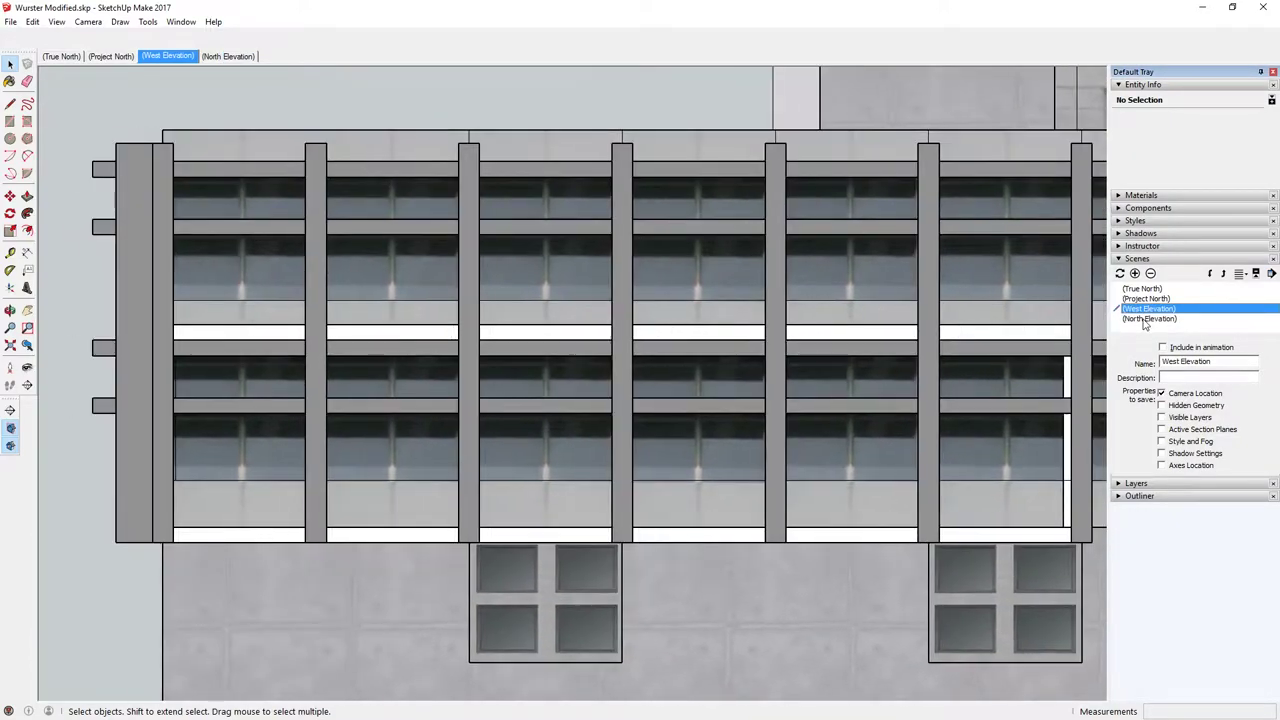
double_click(1147, 318)
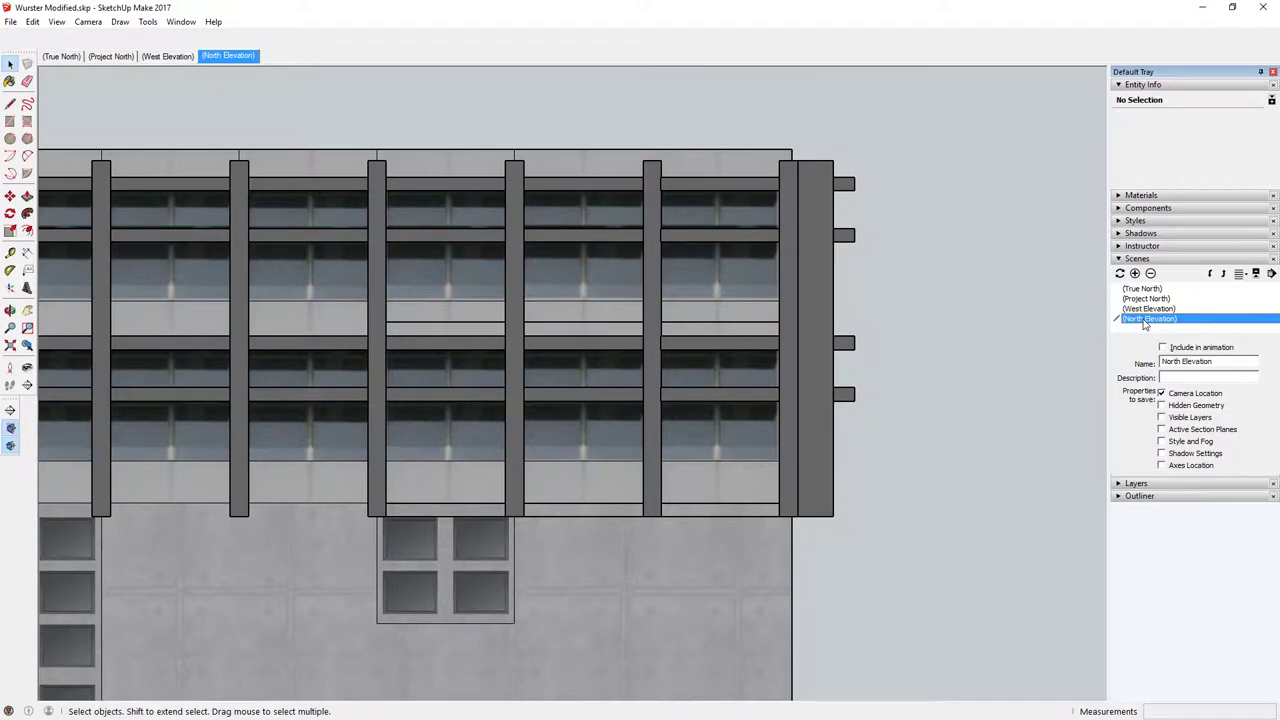
Return to West Elevation and clear the Chicago location in Model Info's Geo-location page
double_click(1148, 309)
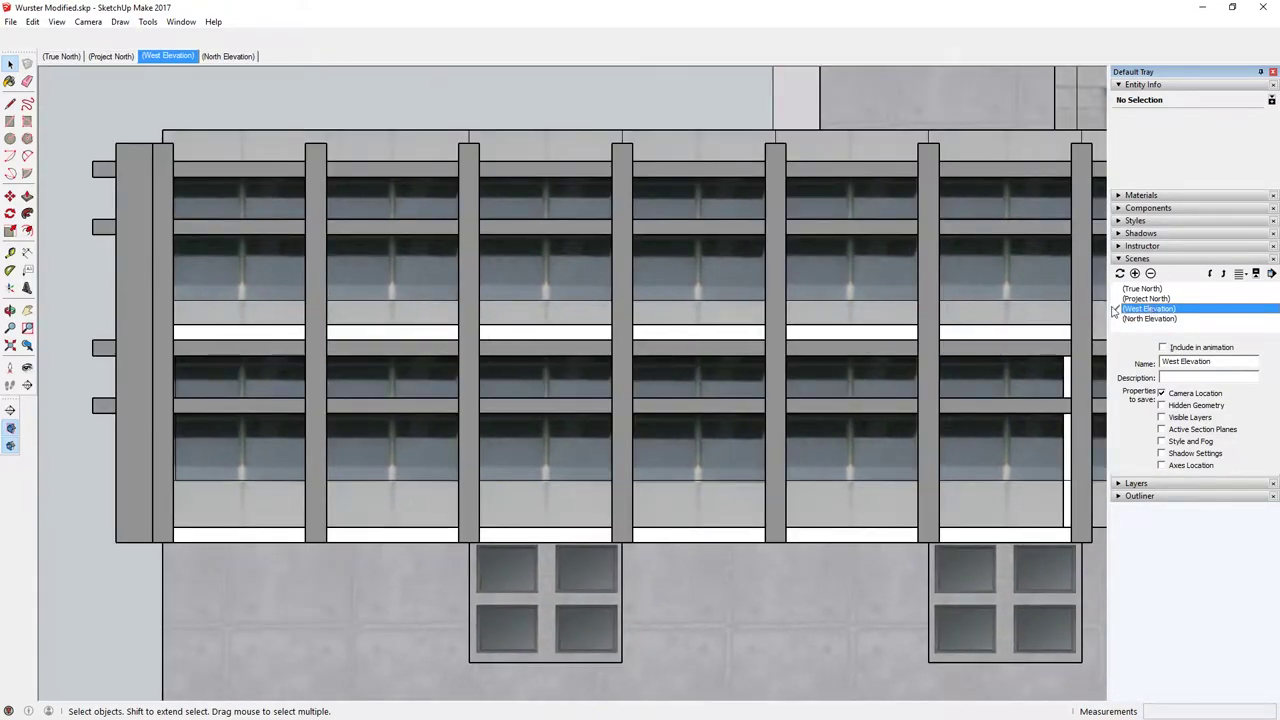
click(148, 22)
mouse_move(190, 27)
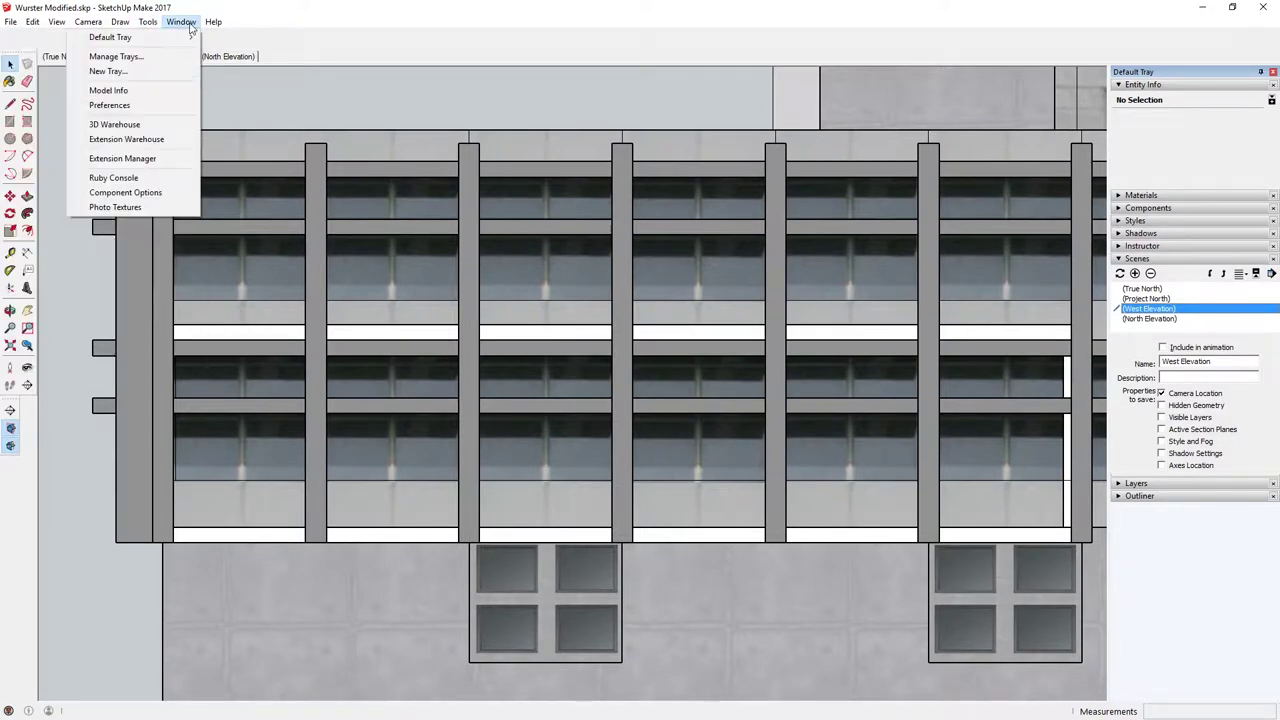
click(108, 90)
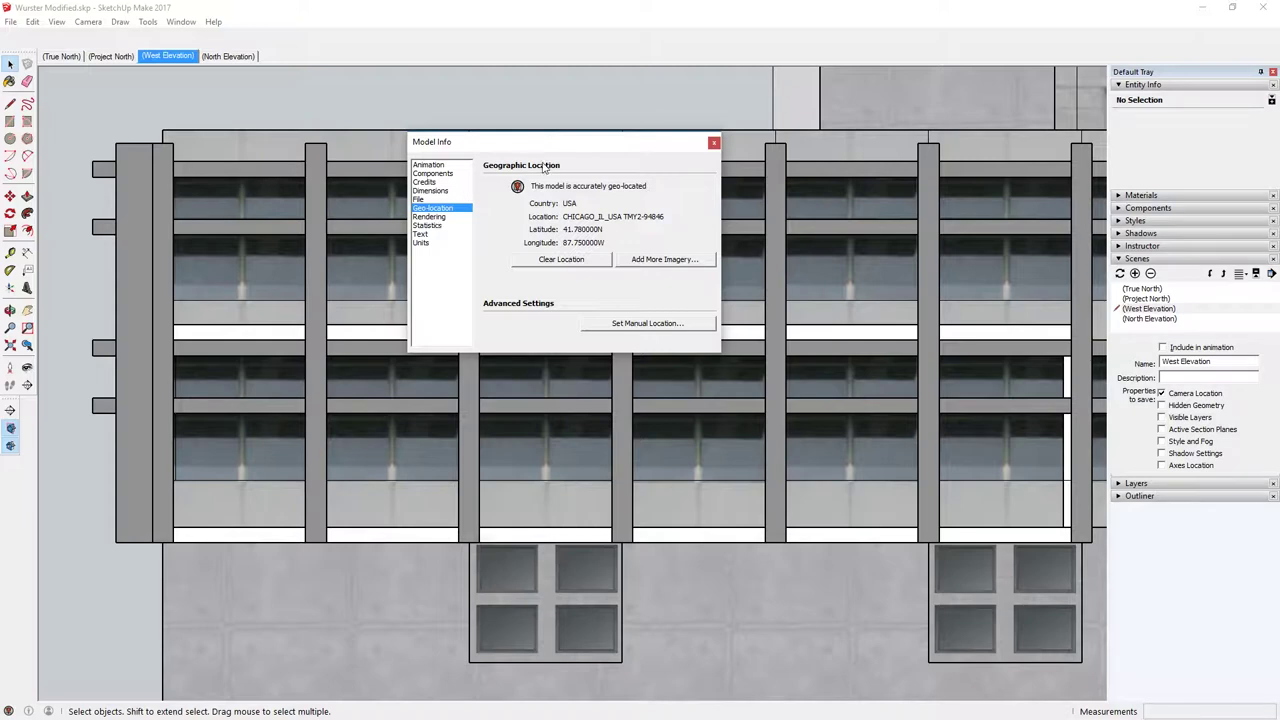
click(596, 263)
Geo-locate the model by searching 'wurster hall, berkeley, ca' and grabbing that map region
click(660, 259)
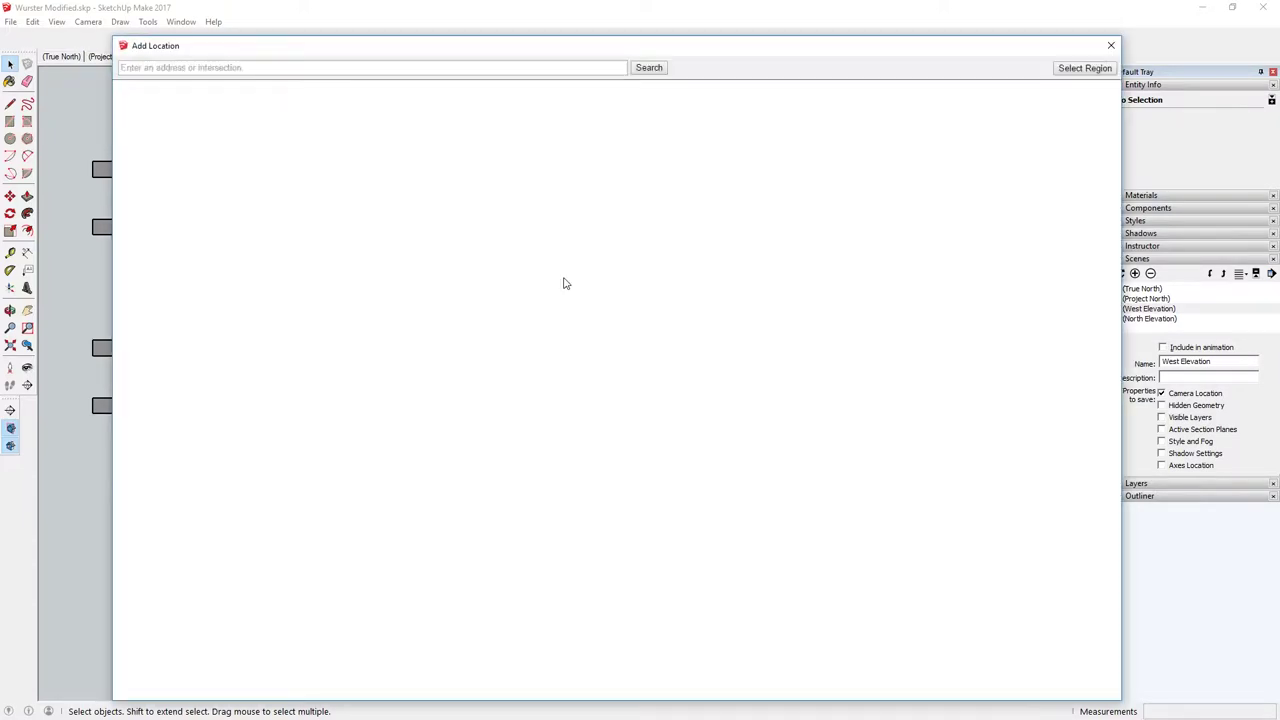
text(wurst)
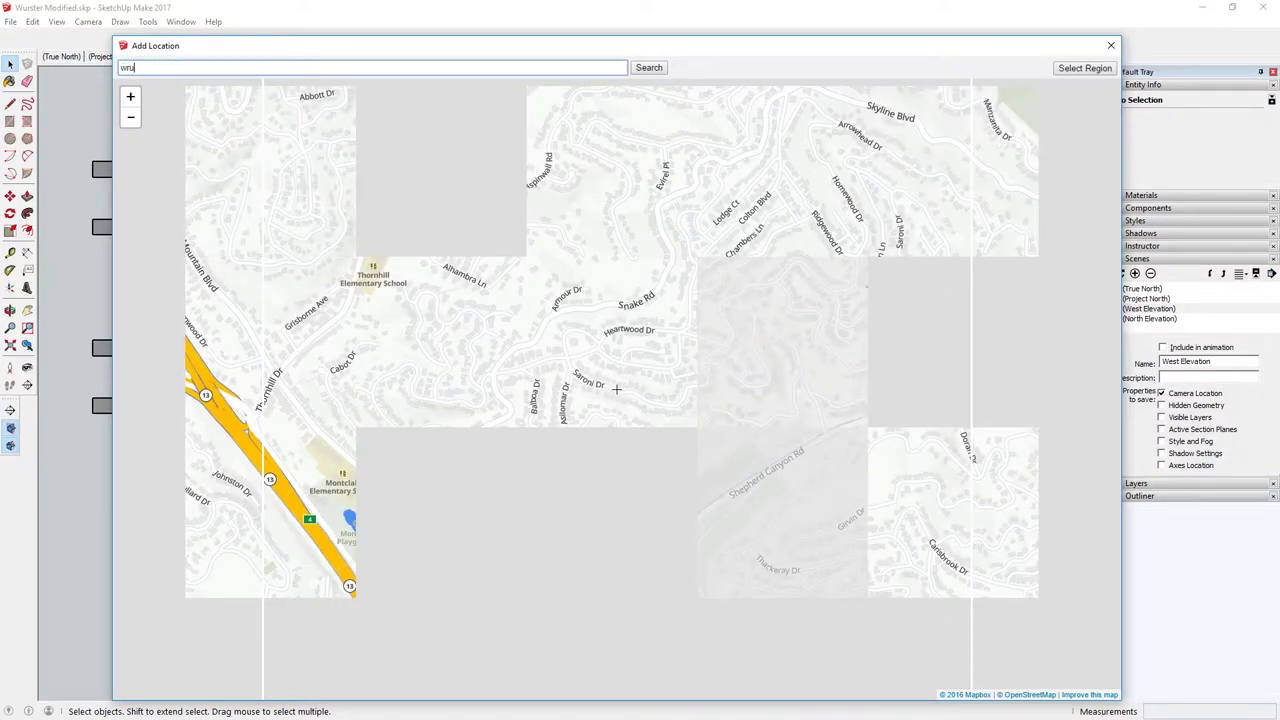
text(er ha)
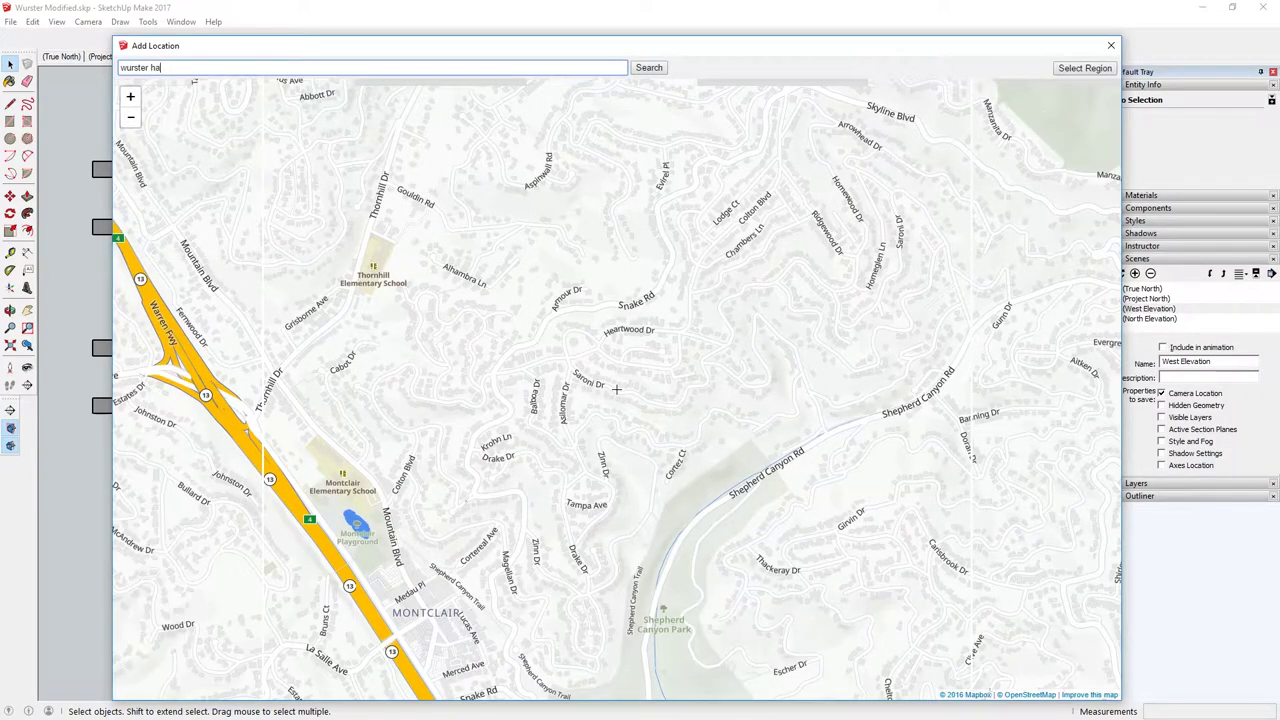
text(ll, berkeley, ca)
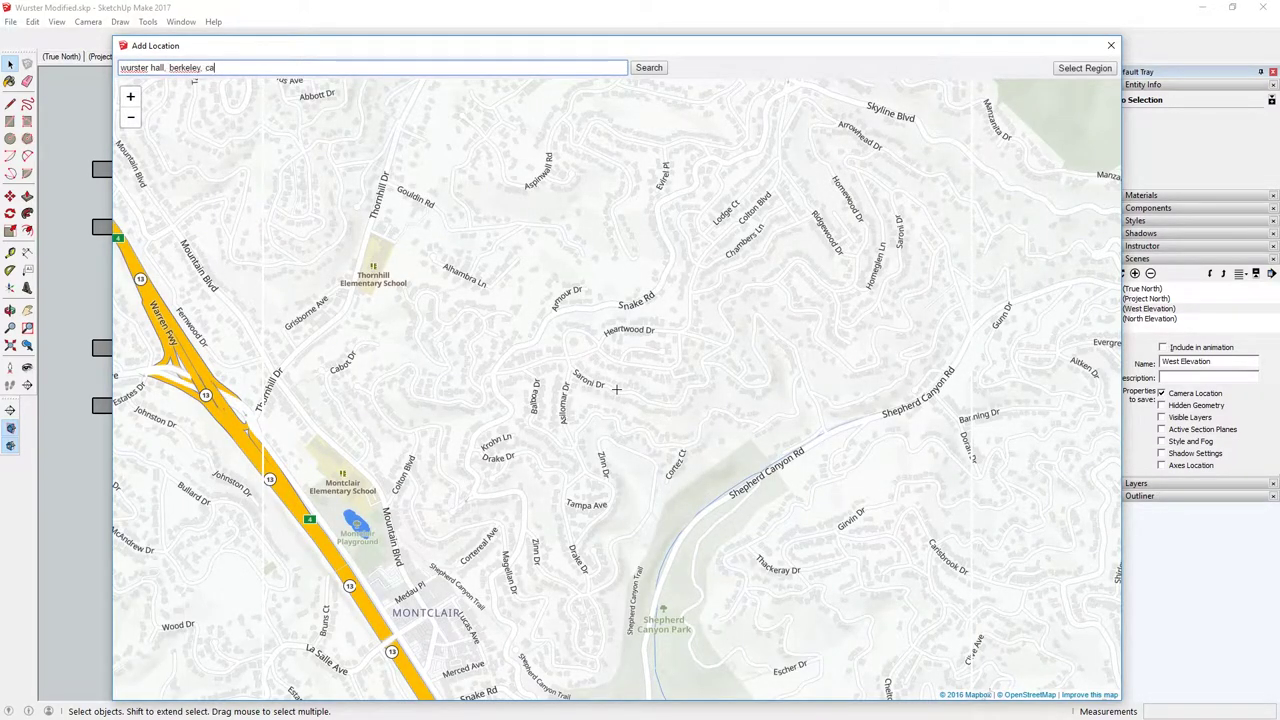
key(Return)
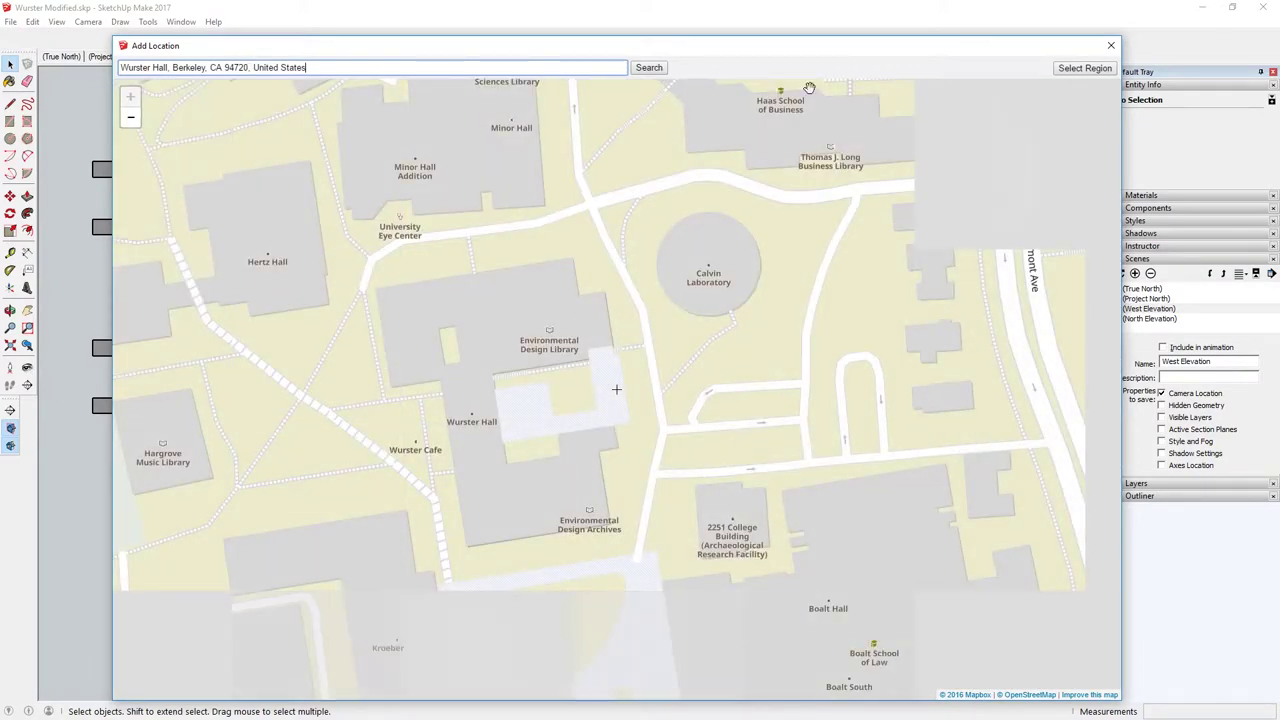
click(1085, 67)
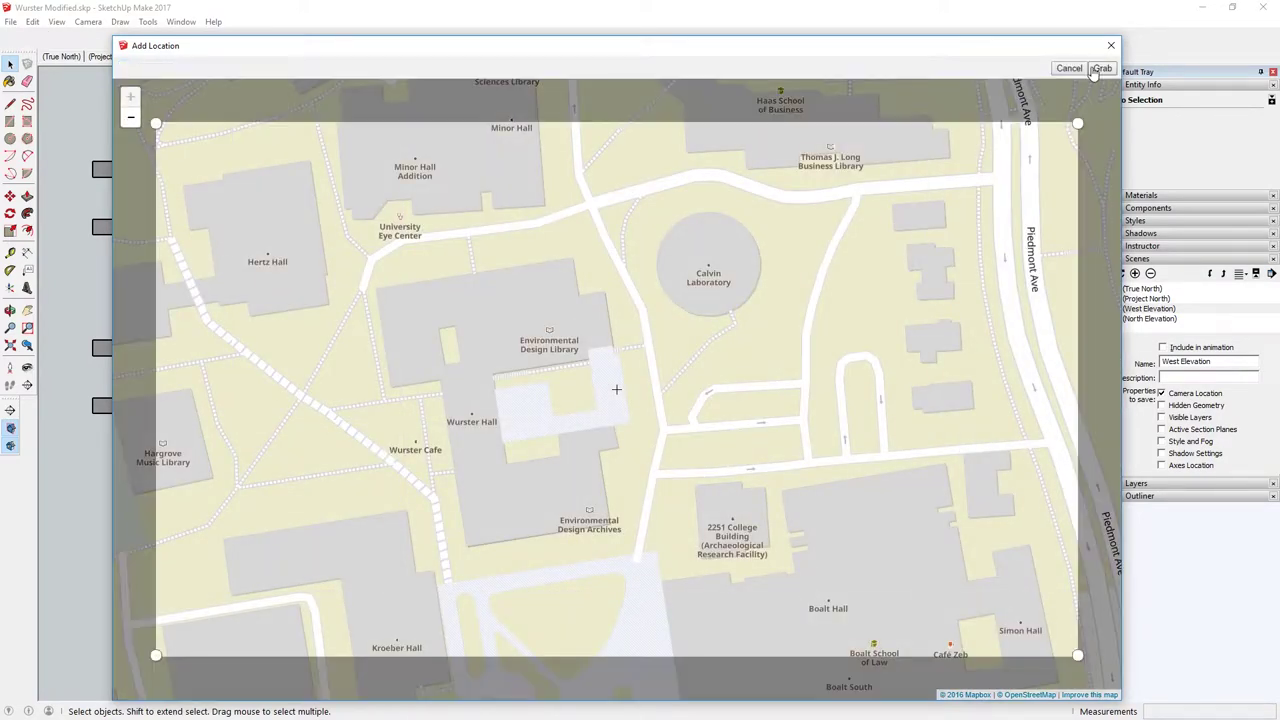
click(1110, 45)
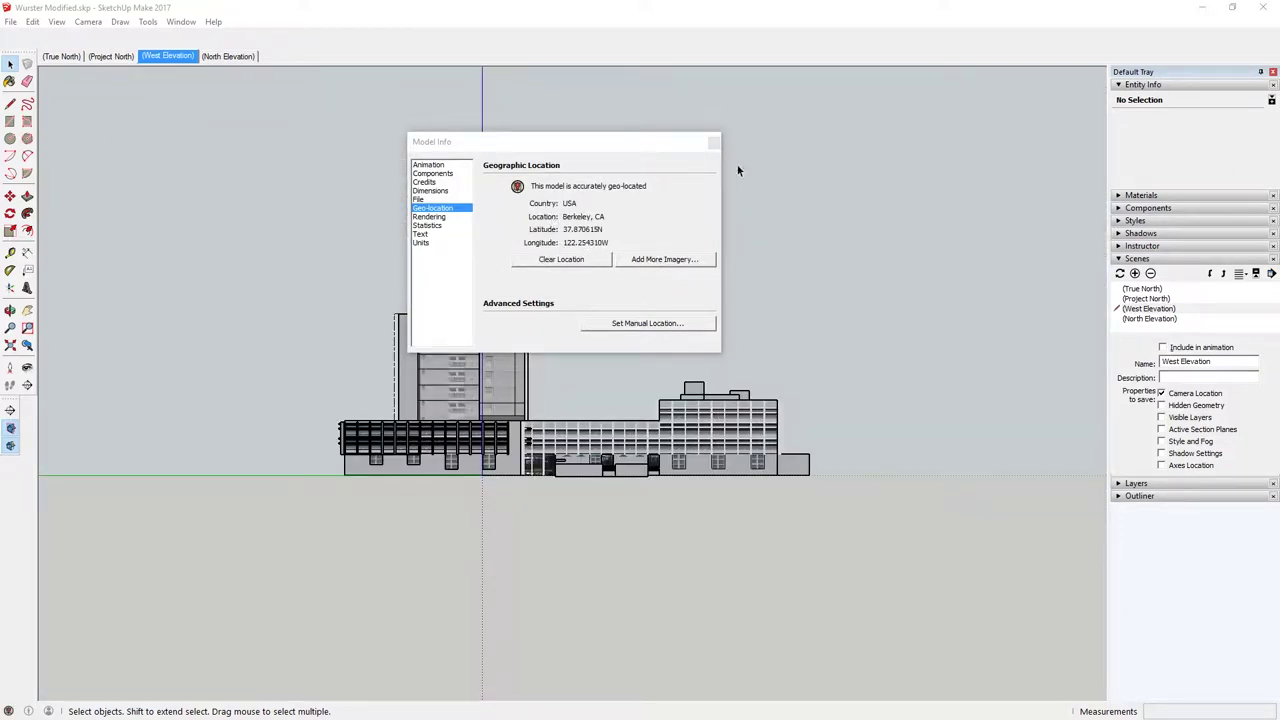
click(714, 142)
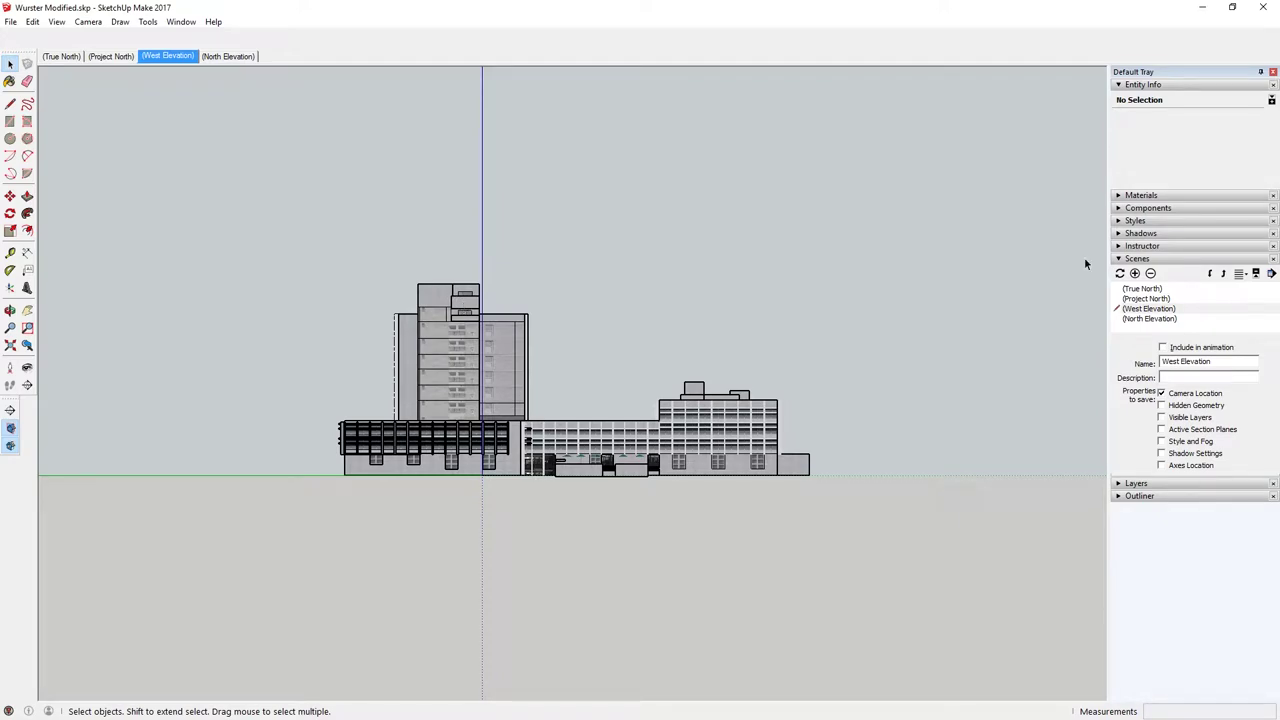
In the West Elevation scene, turn on shadows and set the time to 04:27 PM
double_click(1163, 310)
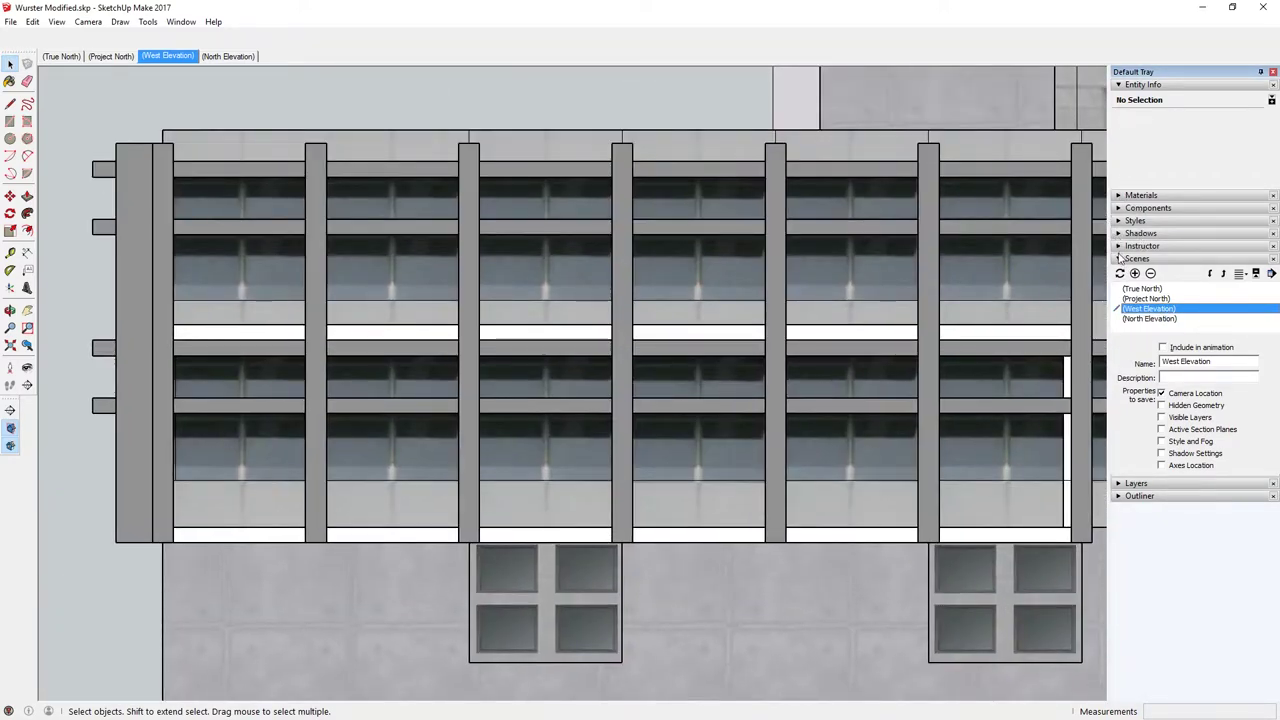
click(1122, 258)
click(1121, 233)
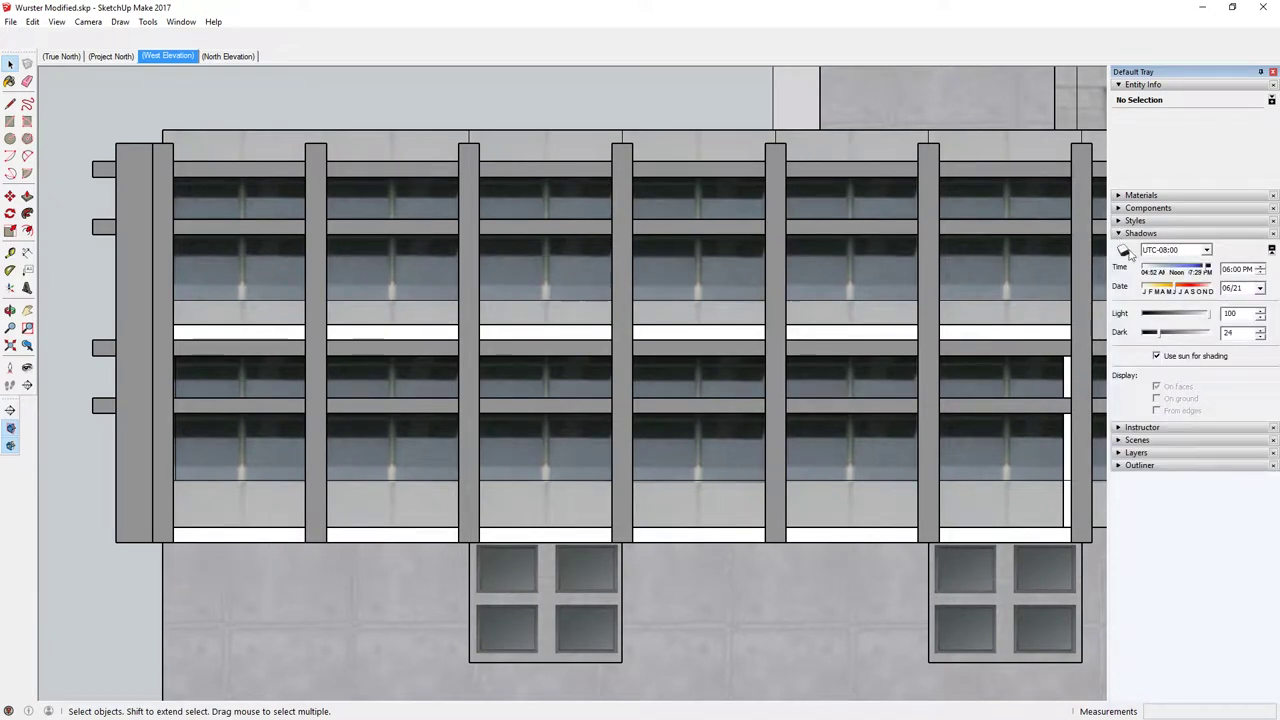
click(1123, 250)
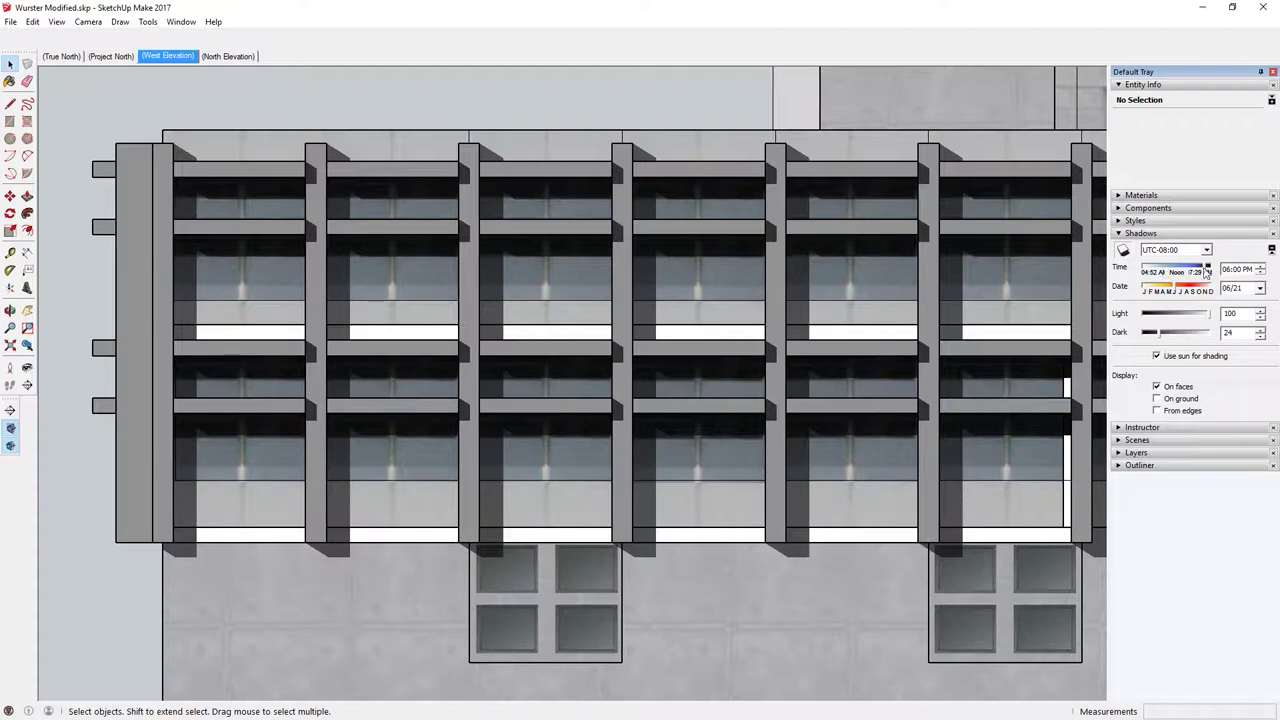
drag(1207, 271, 1166, 290)
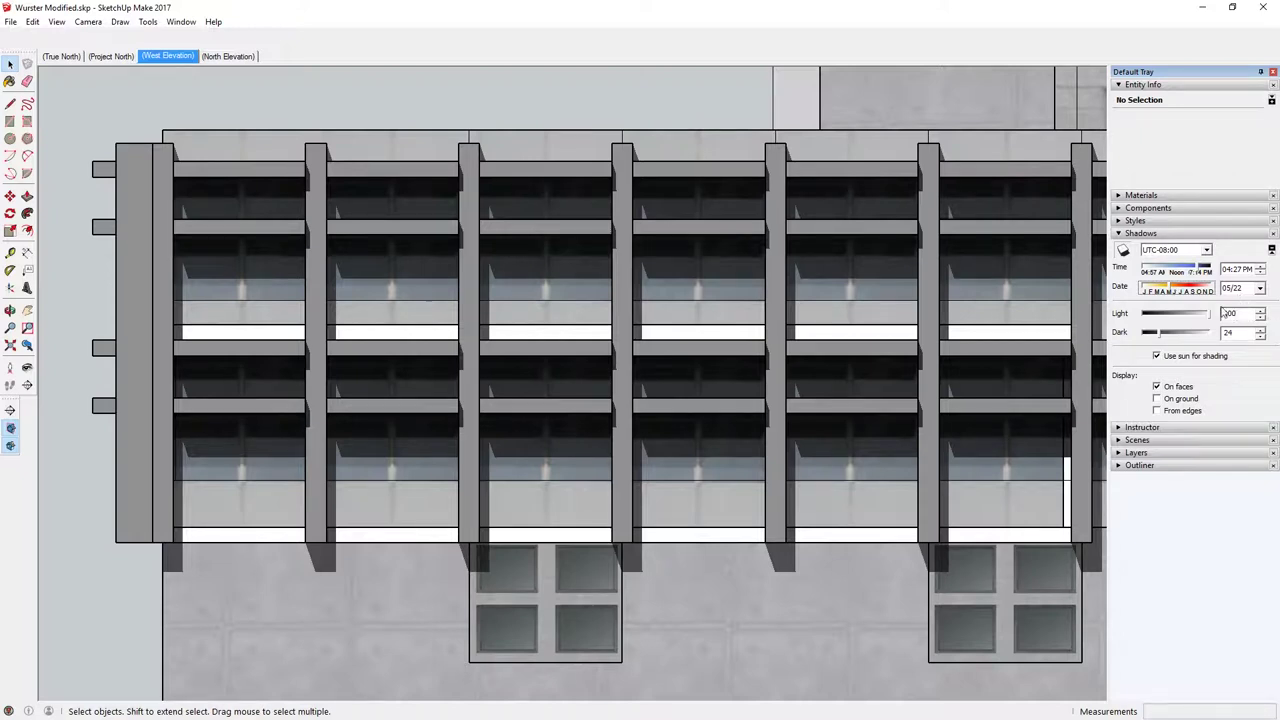
Set the shadow date to 12/21 and step the time to 3:00 PM
click(1228, 289)
text(12/21)
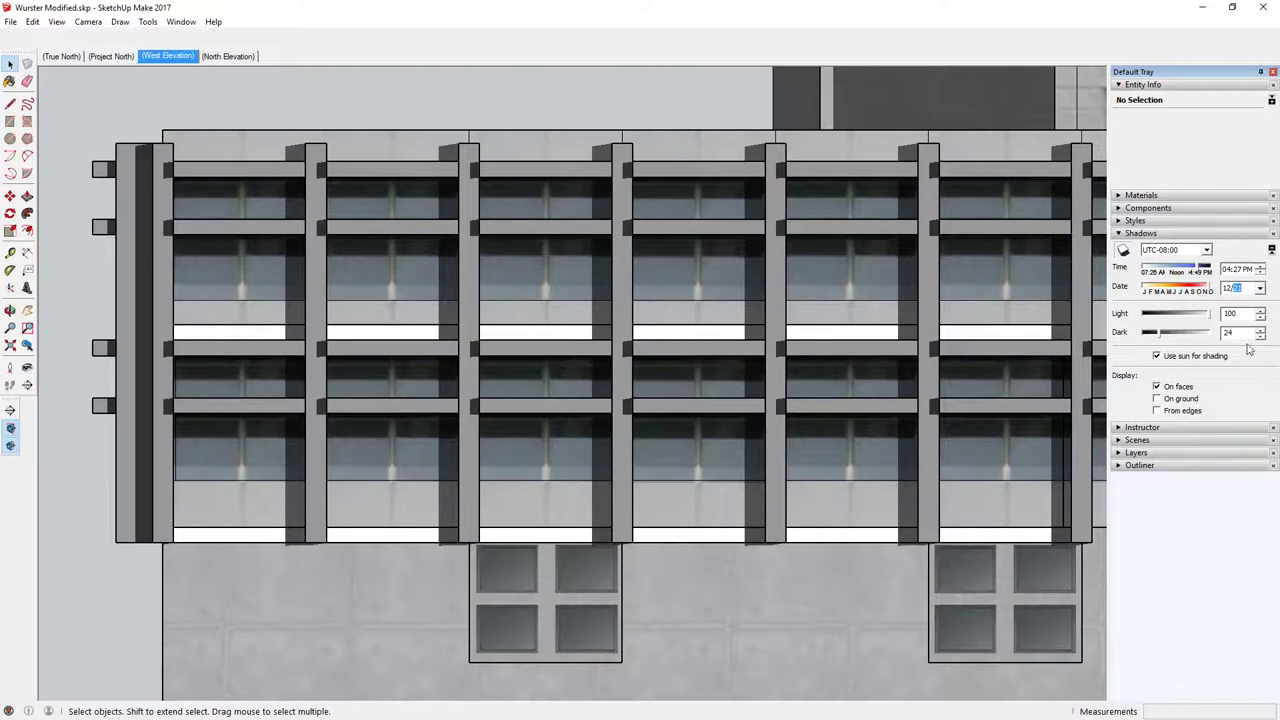
key(shift+Tab)
click(1238, 270)
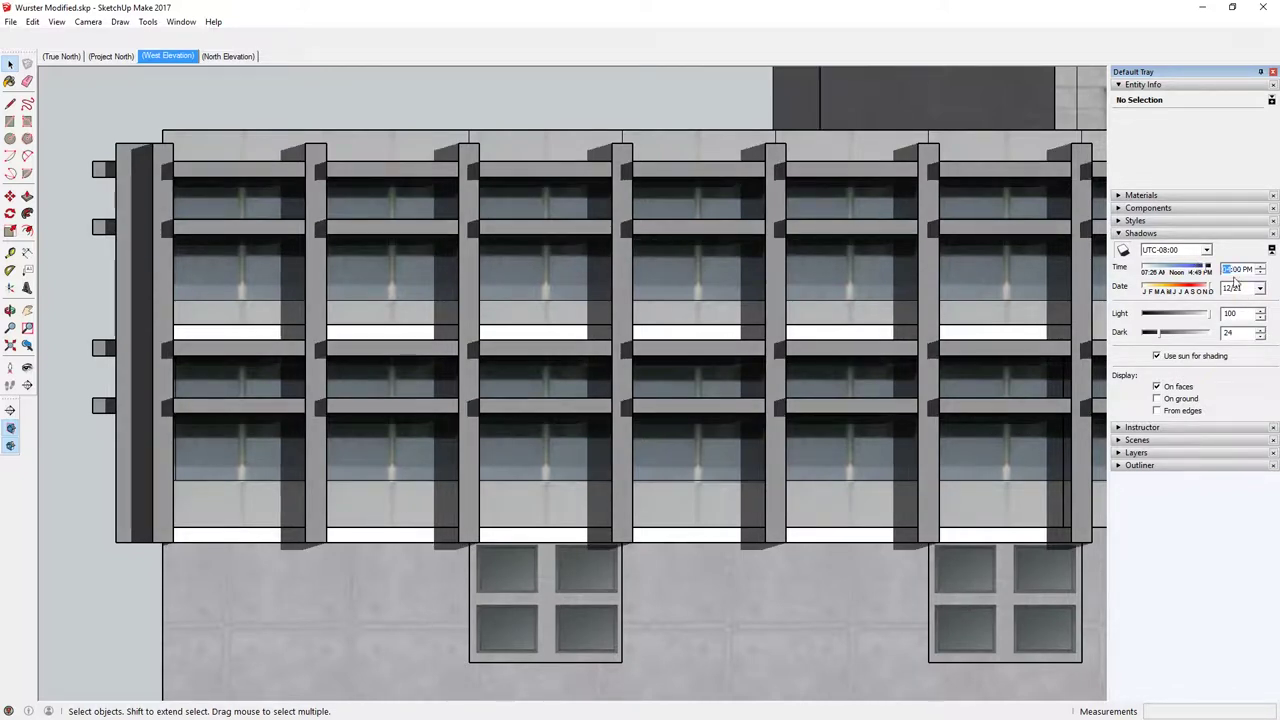
click(1260, 273)
click(1260, 273)
click(1260, 275)
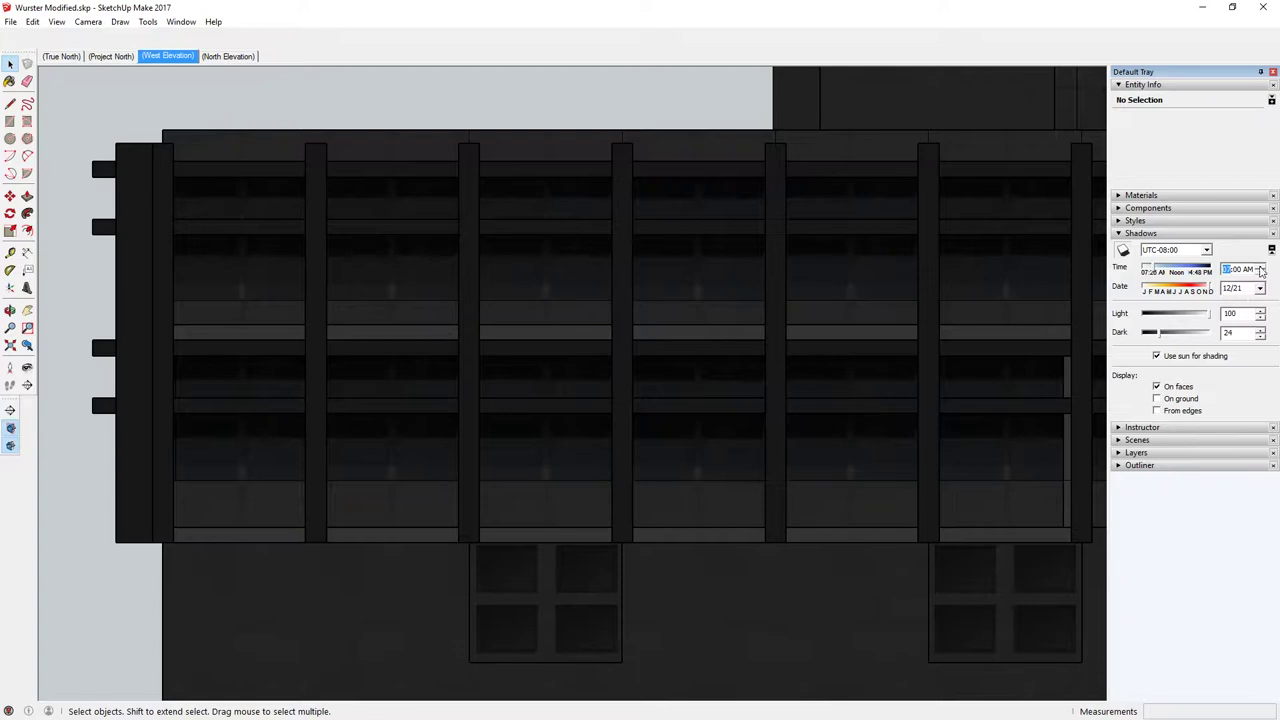
click(1261, 268)
click(1261, 268)
click(1261, 268)
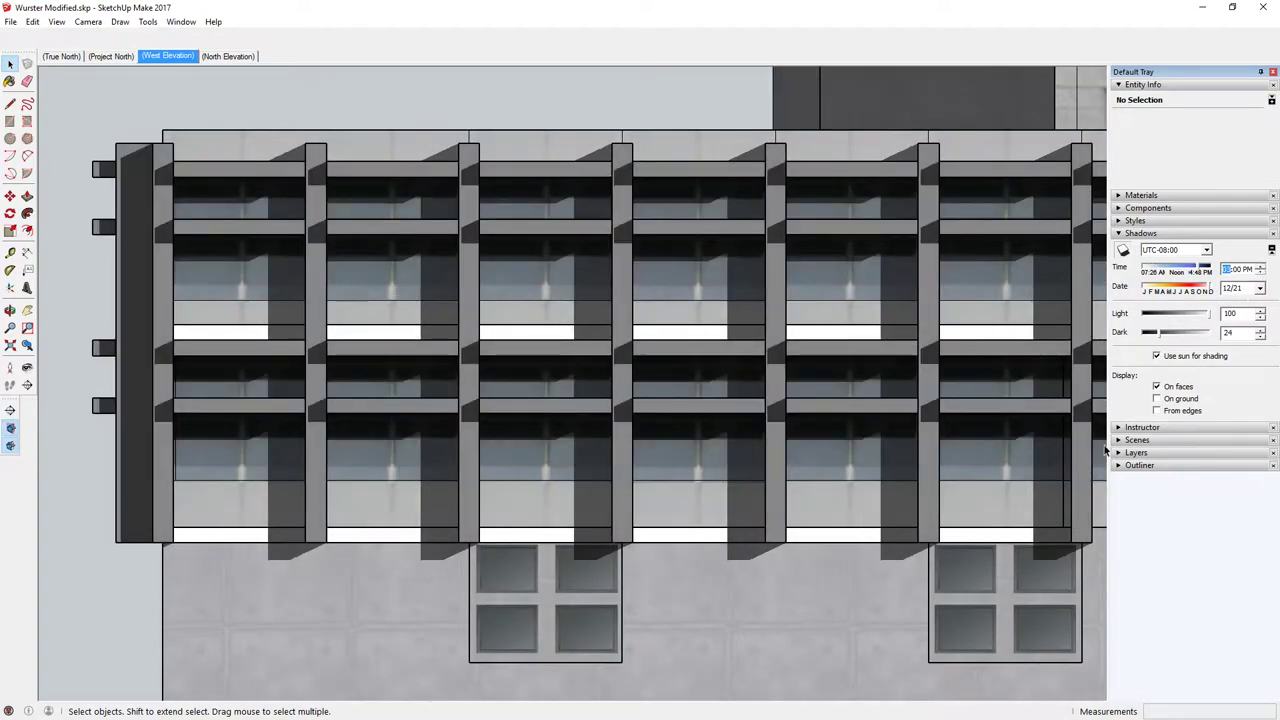
Adjust the Light slider, lower Dark to 7, and turn off sun-based shading
mouse_move(1213, 318)
mouse_down()
mouse_move(1125, 316)
mouse_move(1213, 316)
mouse_up()
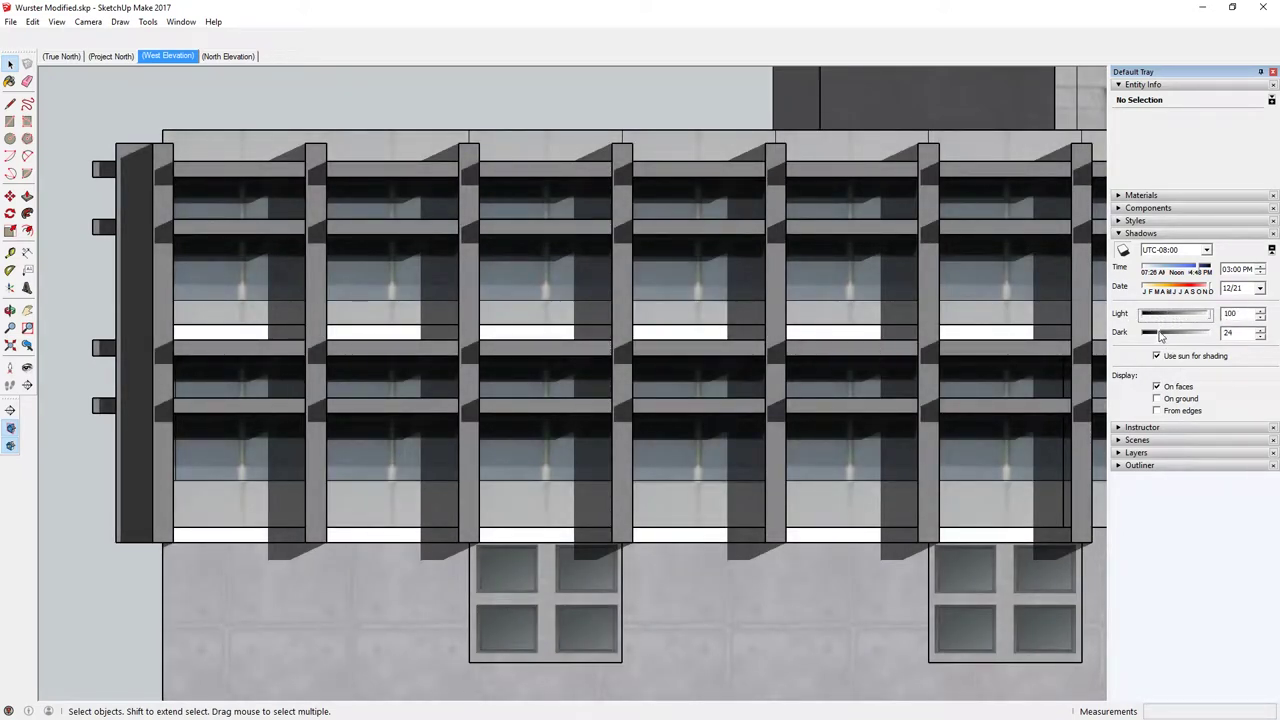
drag(1160, 334, 1152, 335)
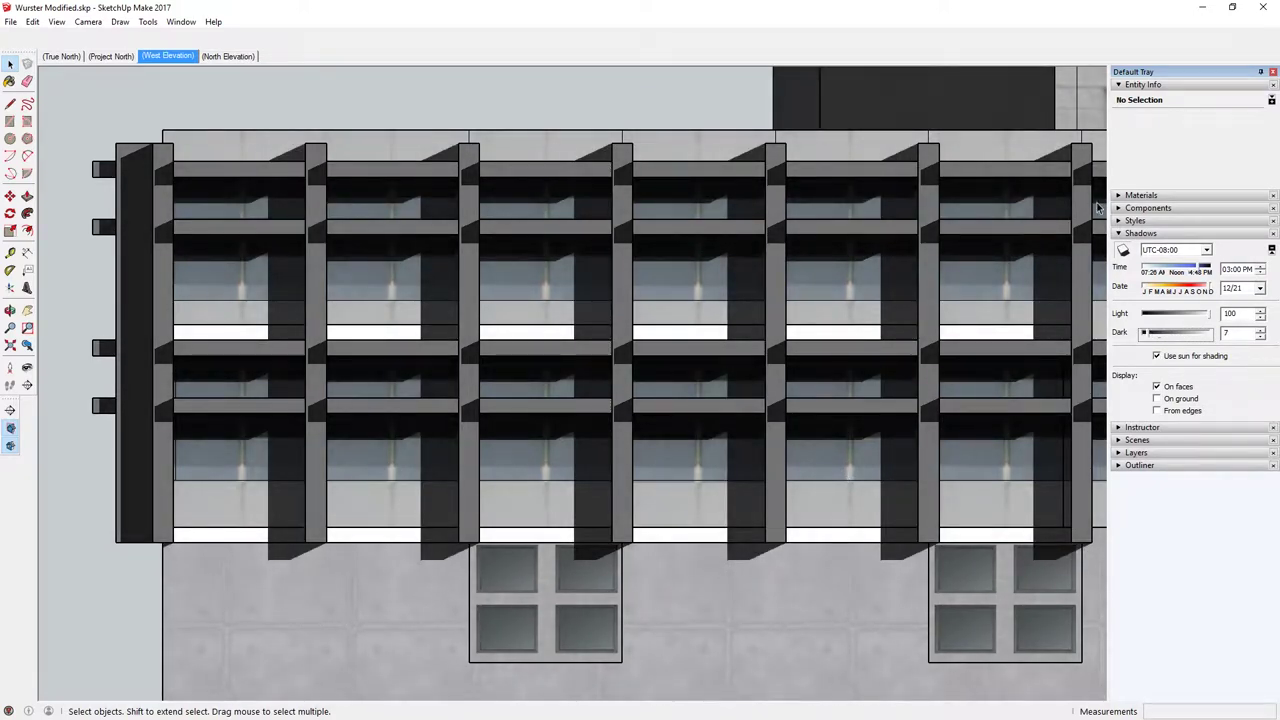
click(1157, 357)
Re-enable sun shading and step the 12/21 shadow time through several hours, settling on 1:00 PM
click(1157, 357)
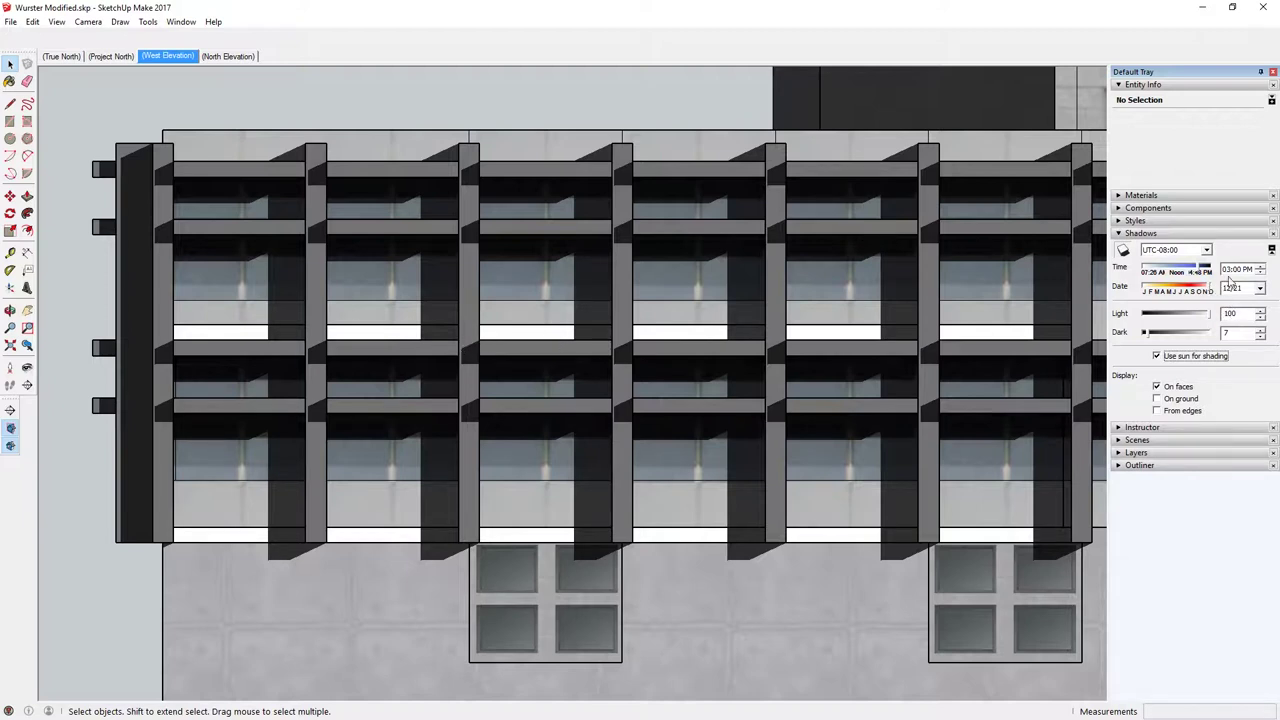
click(1261, 273)
click(1261, 273)
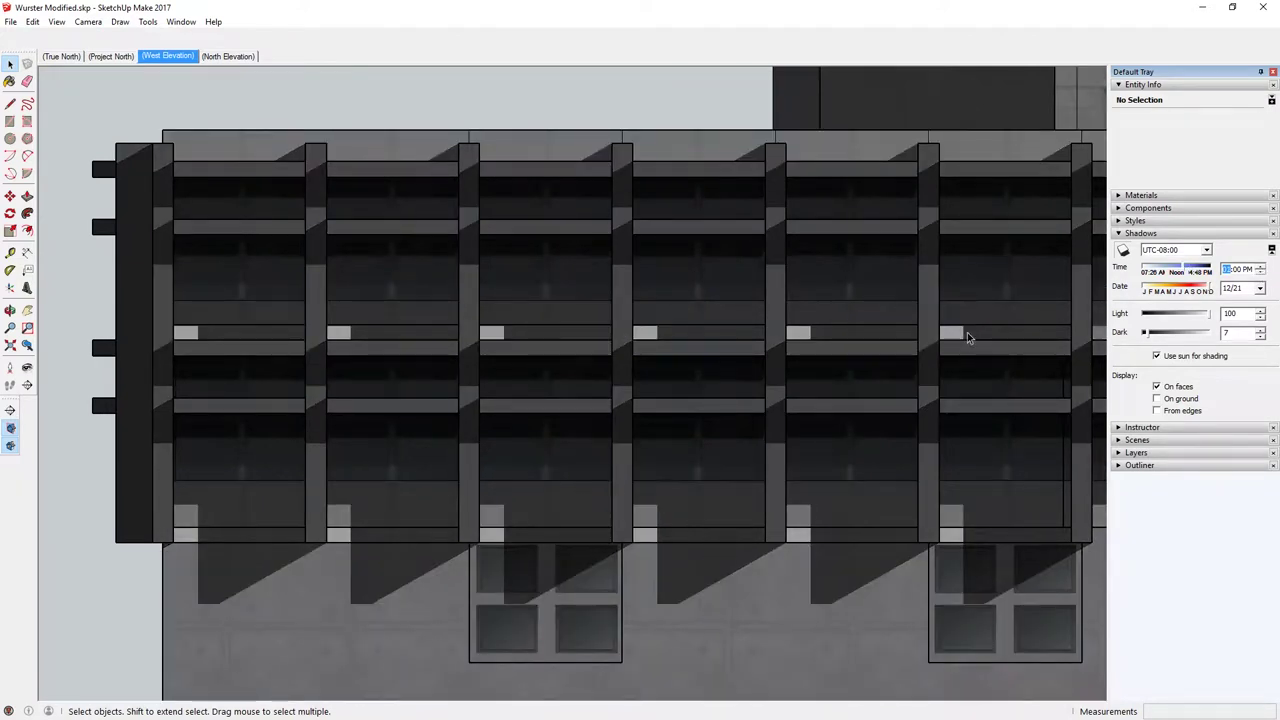
click(1262, 271)
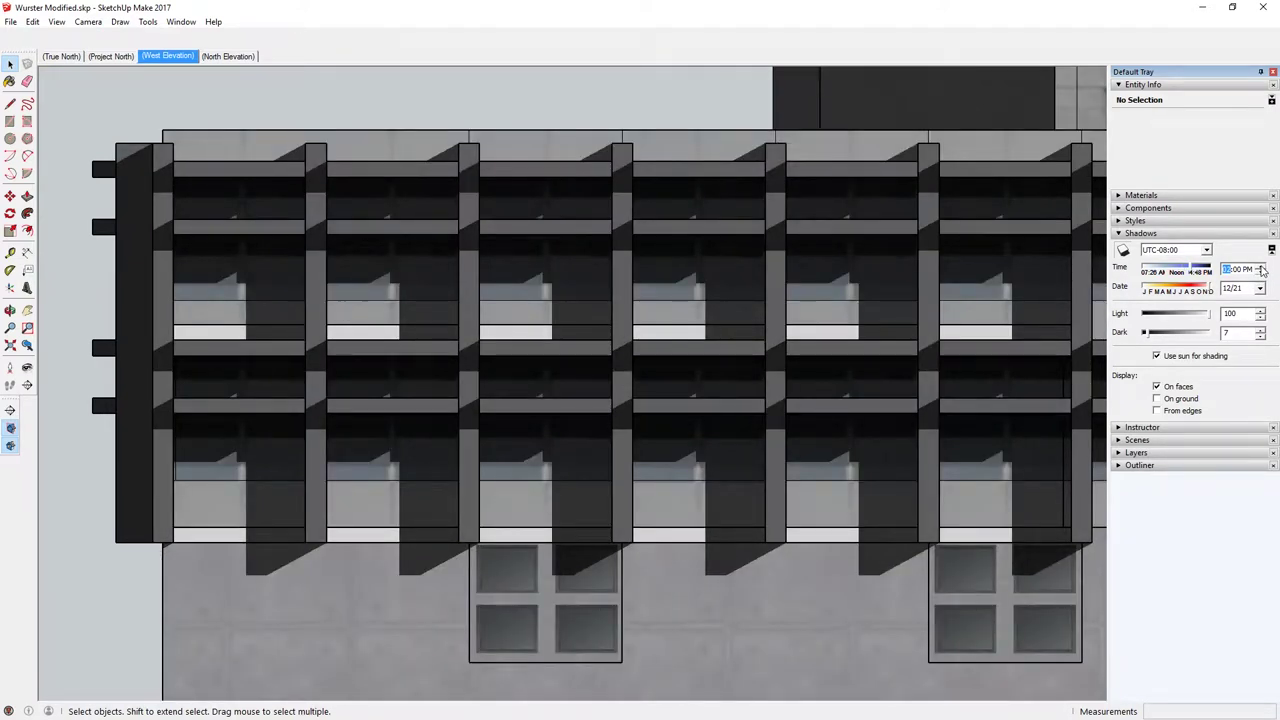
click(1261, 277)
click(1262, 271)
click(1262, 271)
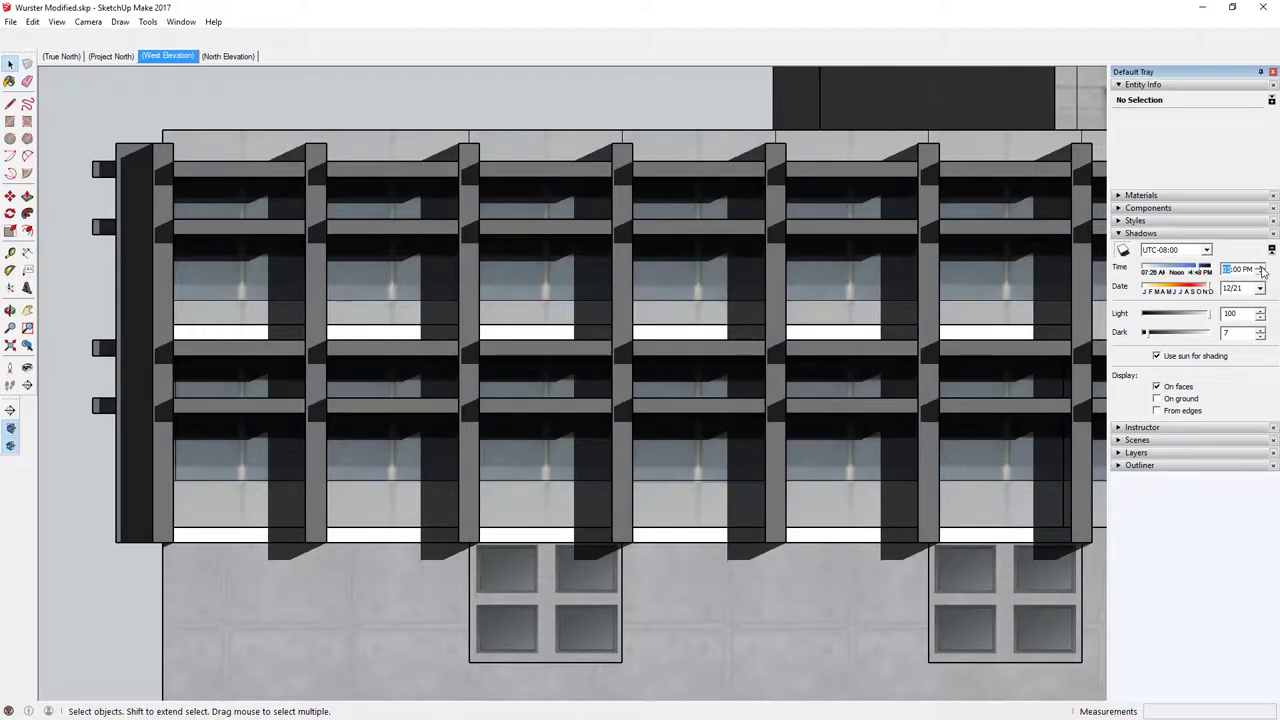
click(1262, 271)
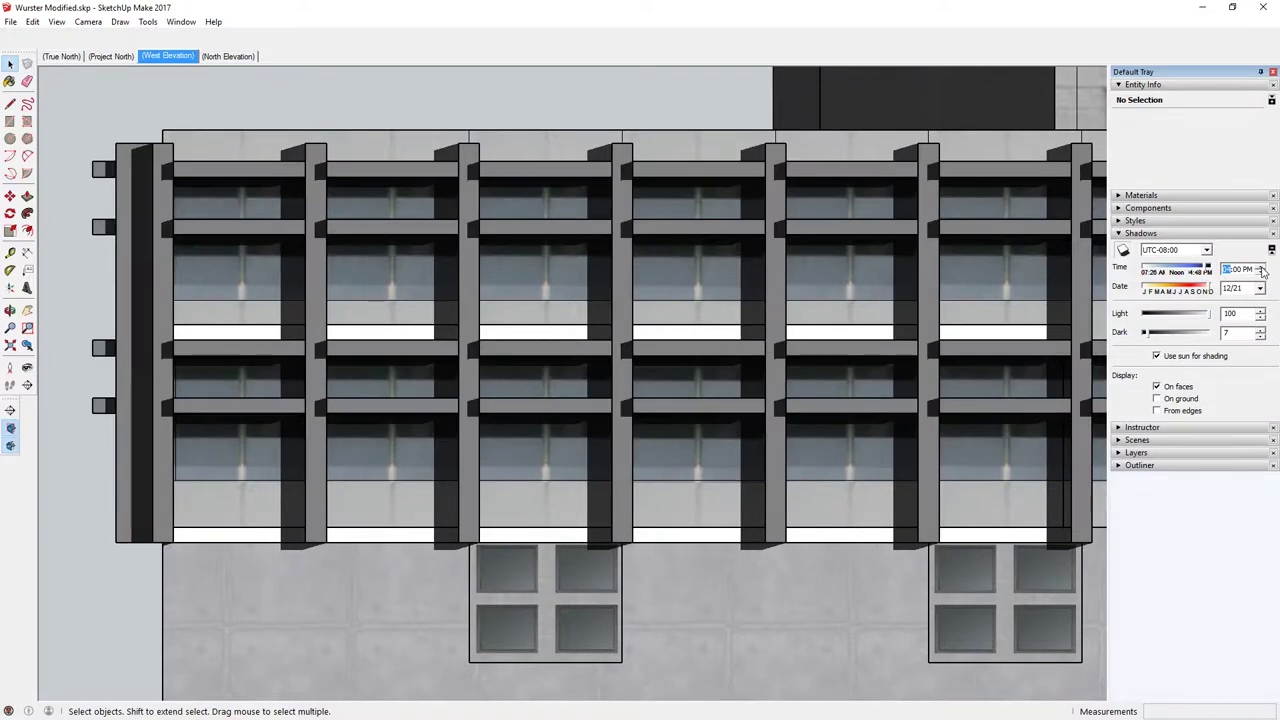
click(1262, 271)
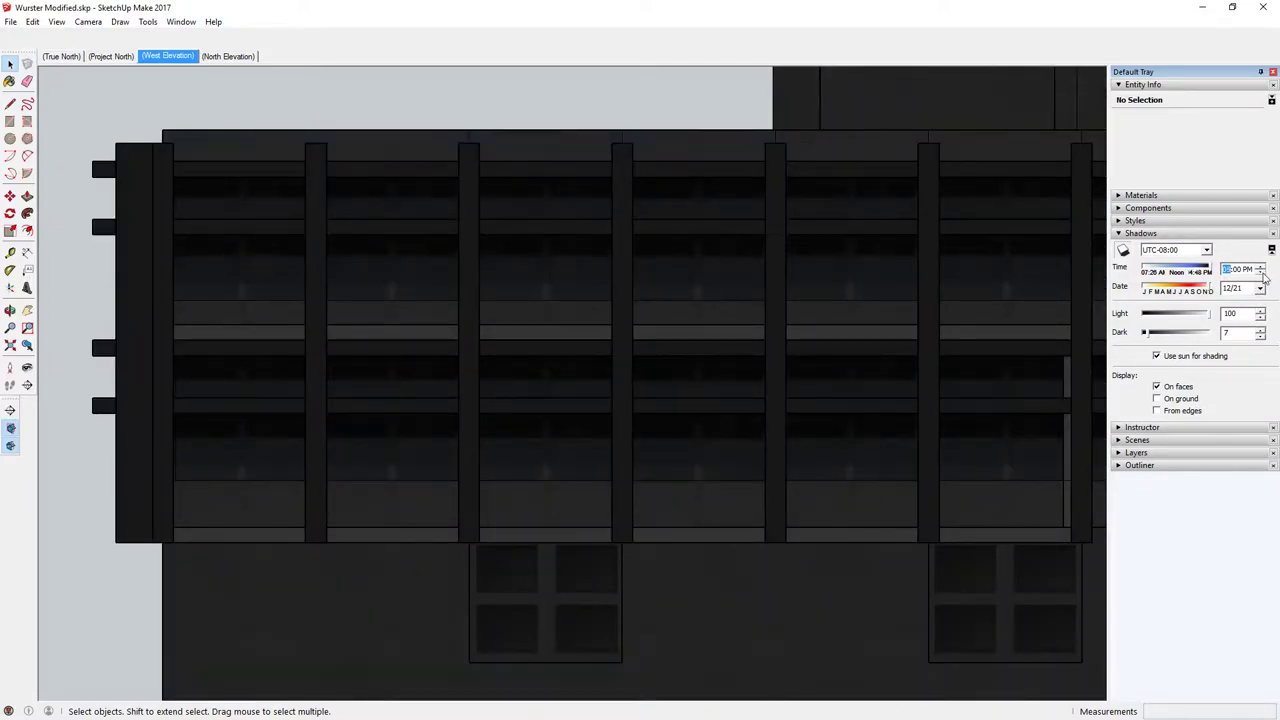
click(1263, 275)
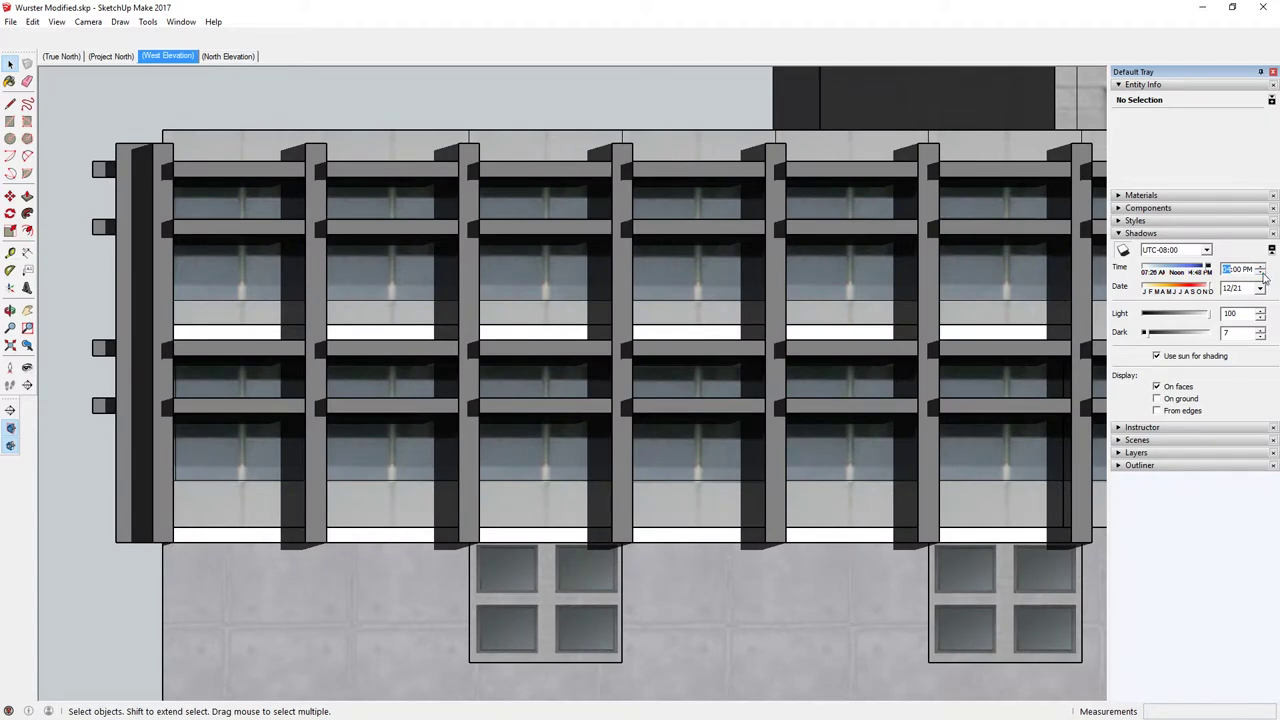
click(1263, 275)
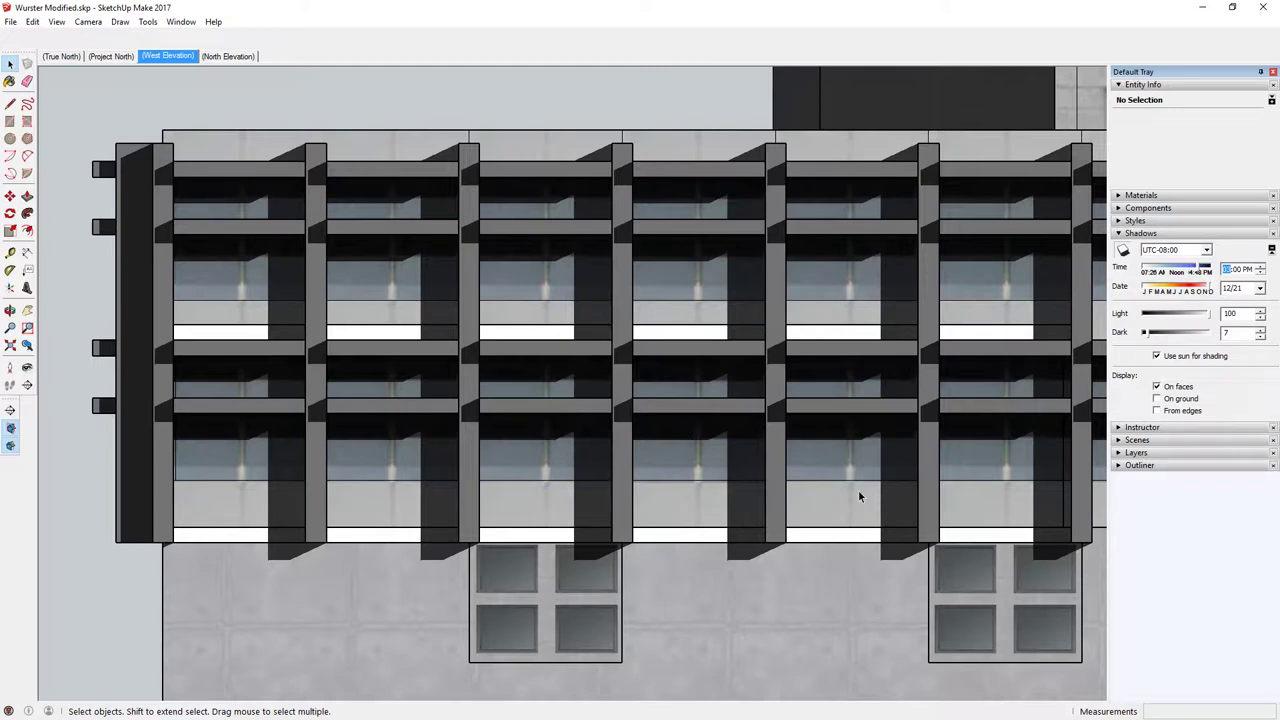
click(1236, 262)
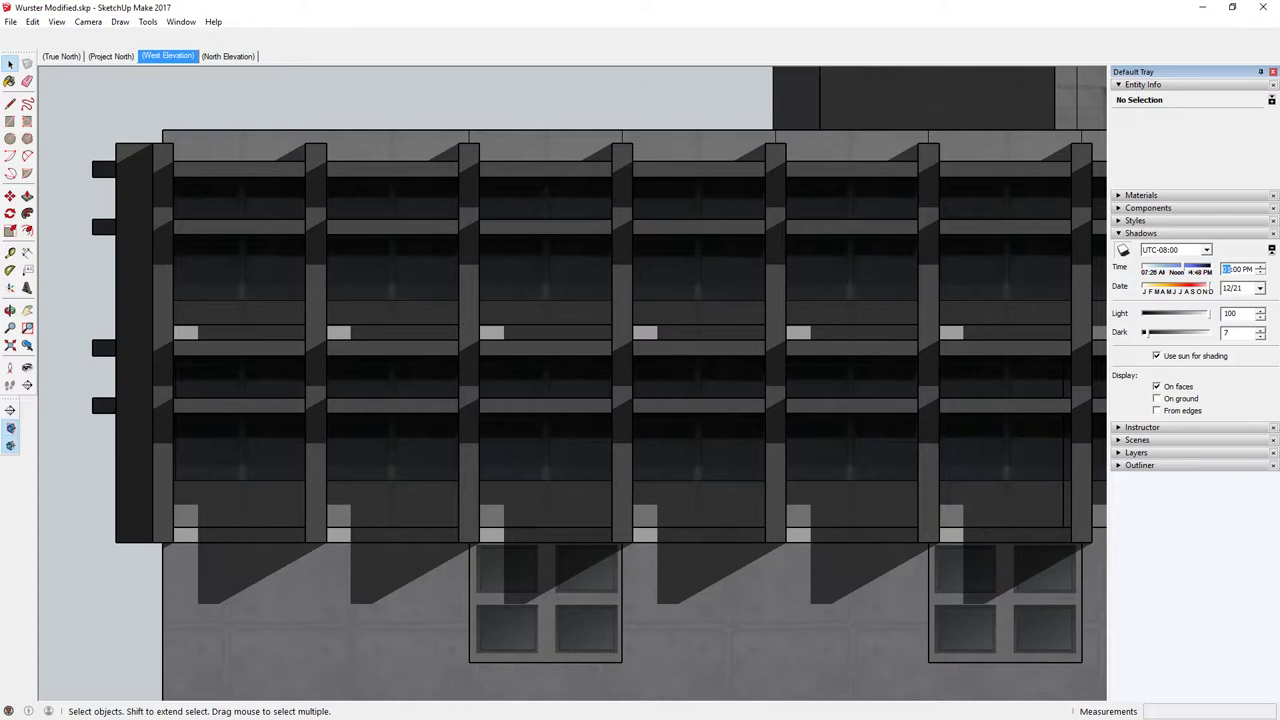
Export the 1:00 PM West Elevation view to the Desktop as Dec_13.png
click(11, 21)
mouse_move(49, 211)
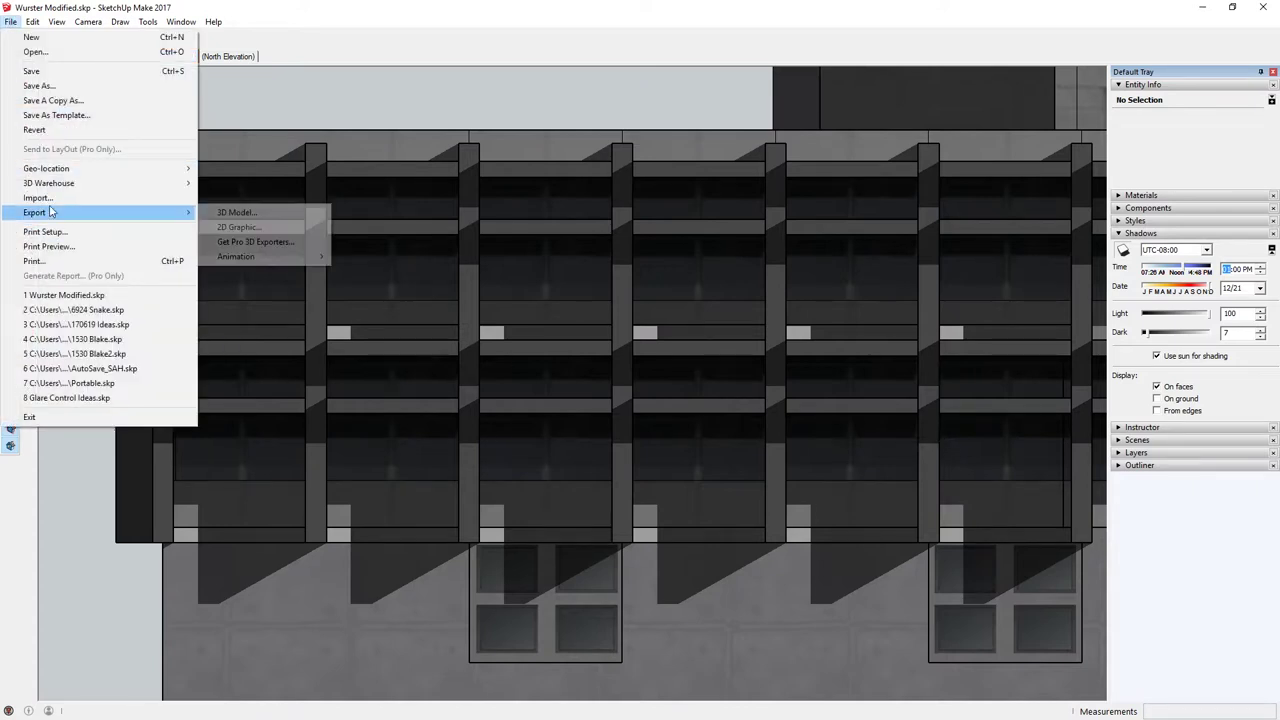
click(252, 228)
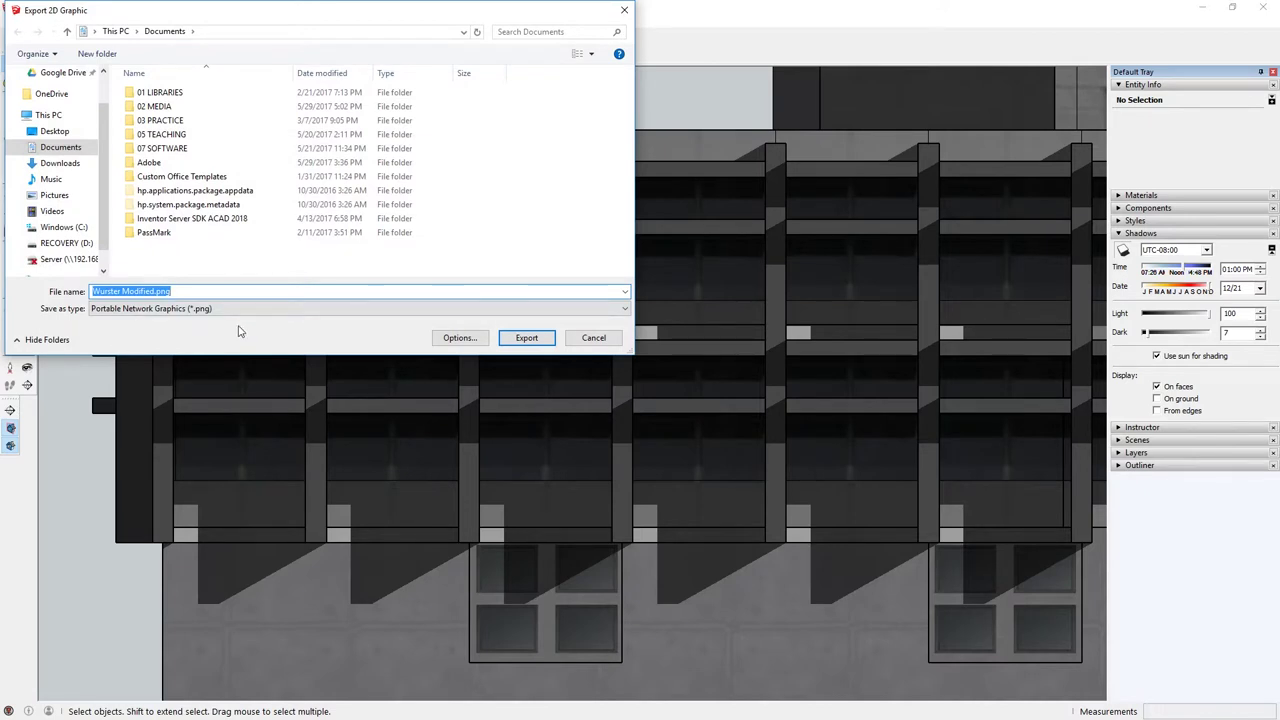
text(Dec 13)
click(110, 291)
key(BackSpace)
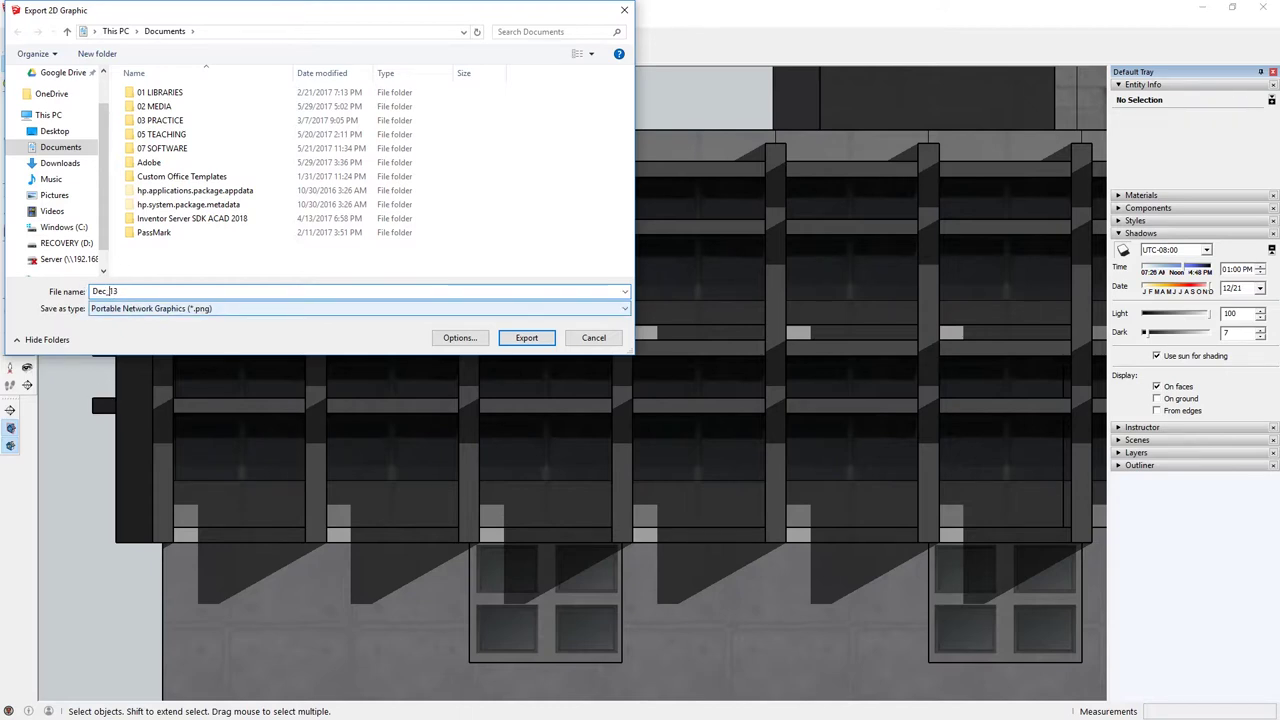
text(_)
click(55, 131)
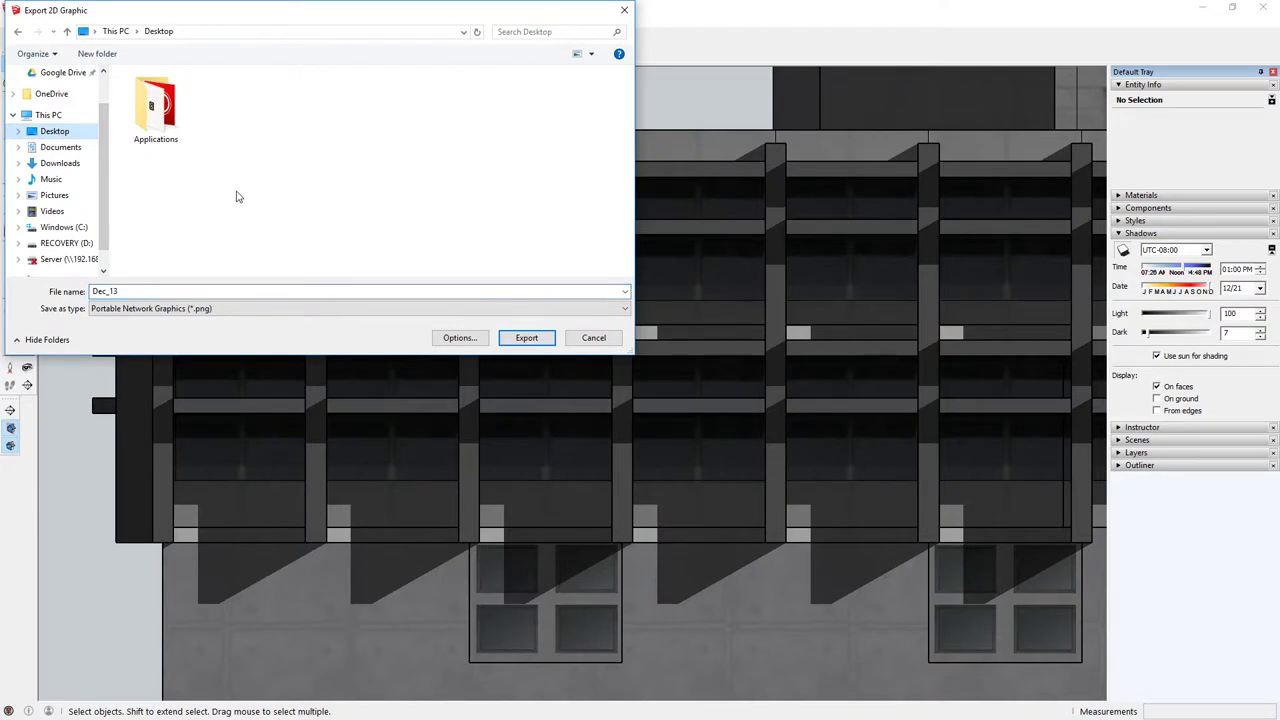
click(530, 338)
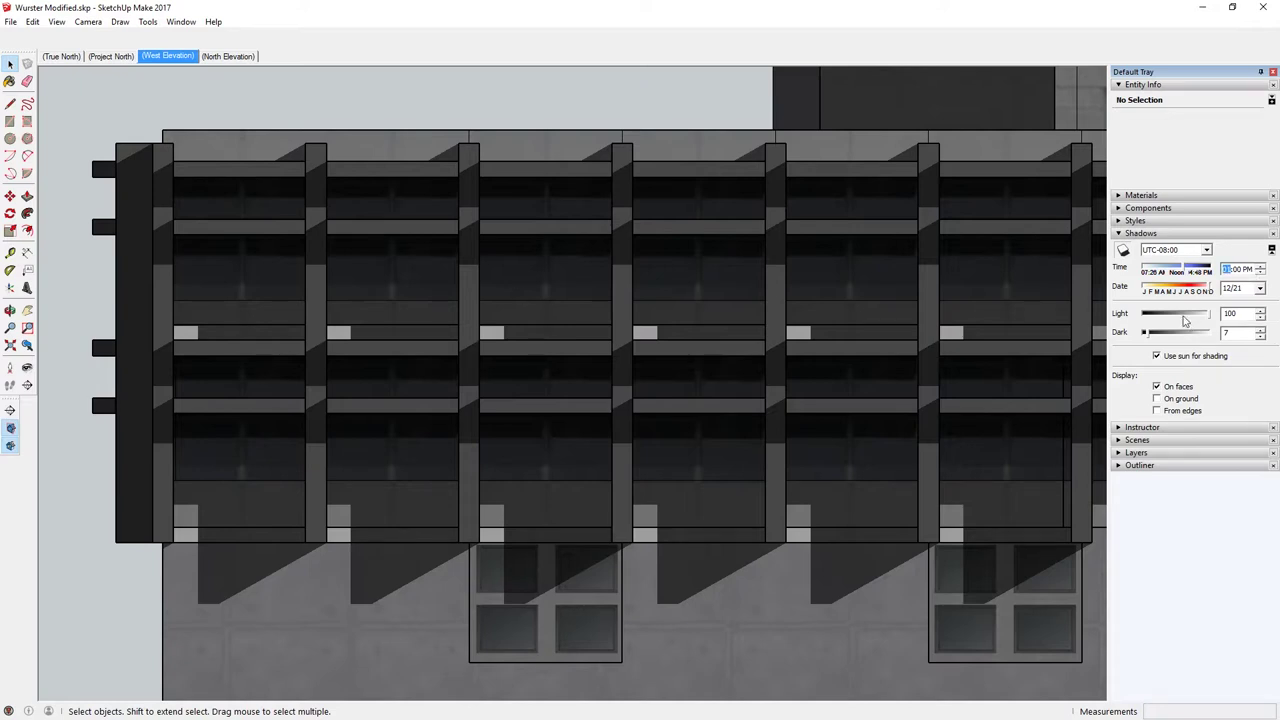
Advance the sun to 2:00 PM and export that view as another PNG image
click(1260, 272)
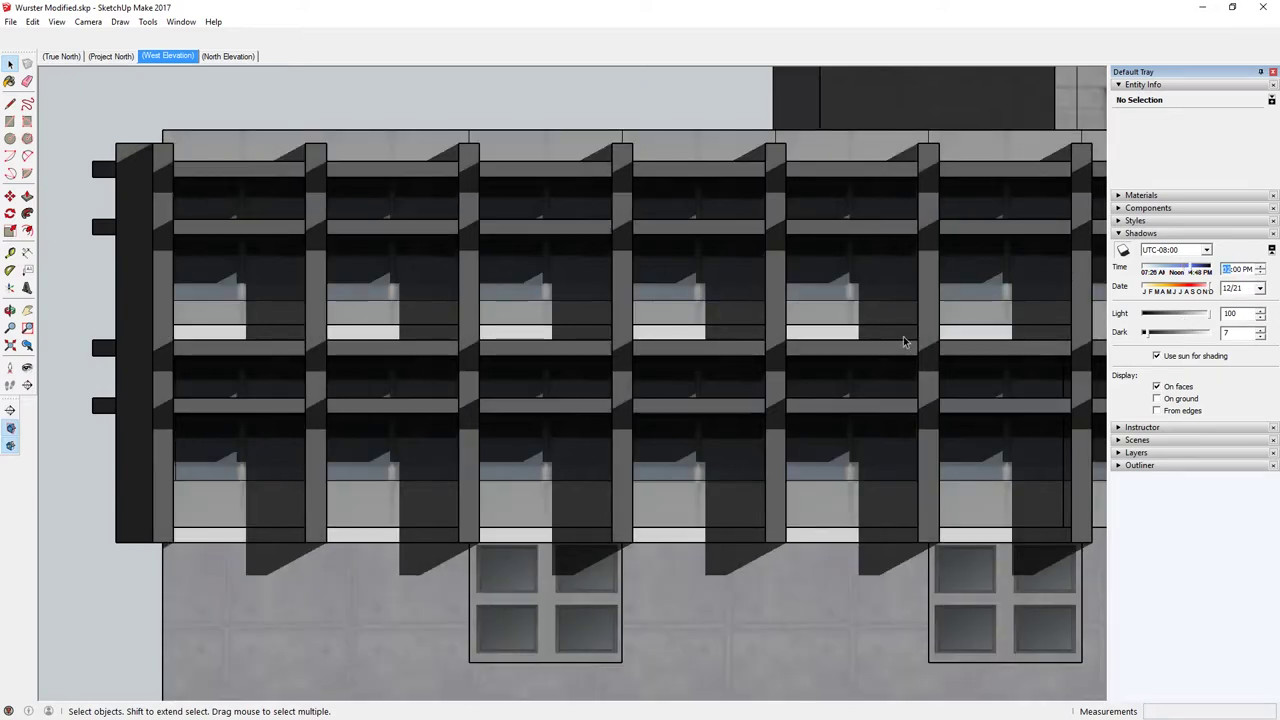
click(10, 21)
mouse_move(60, 212)
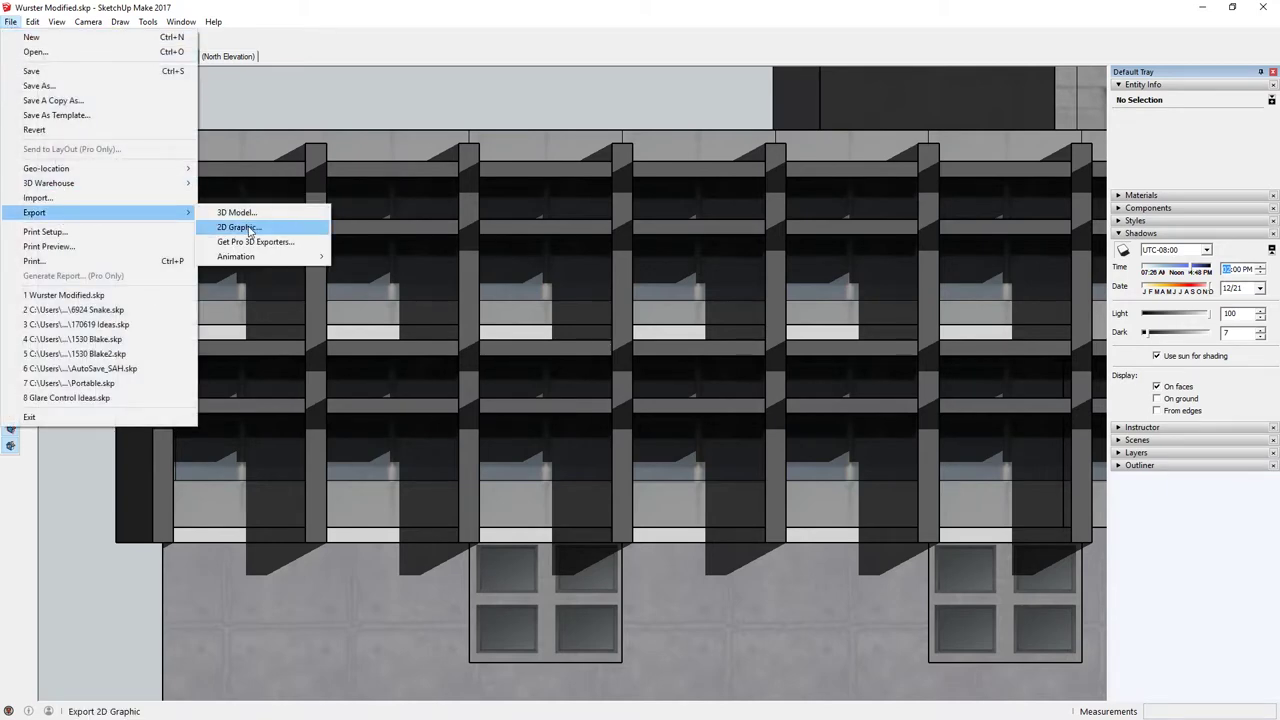
click(249, 231)
text(Dec_15.png)
click(526, 337)
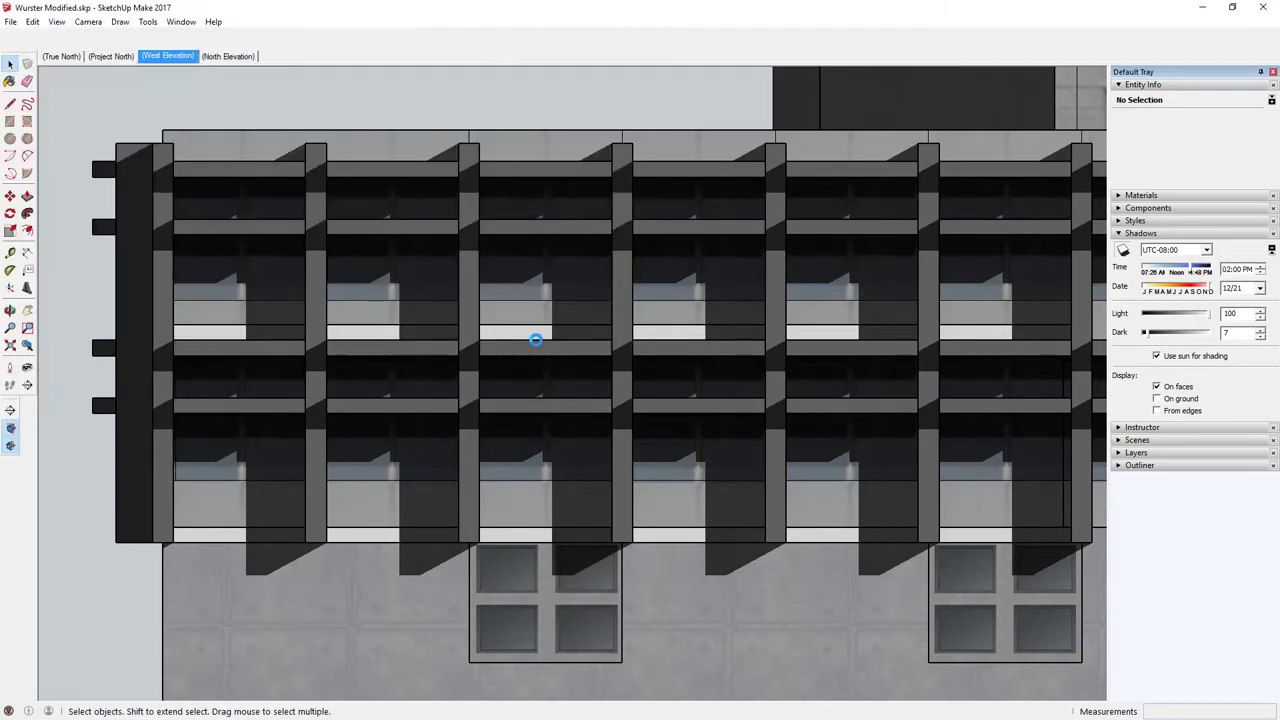
Advance the sun to 3:00 PM and export that view as a PNG, reusing the Dec_14 naming
click(1260, 268)
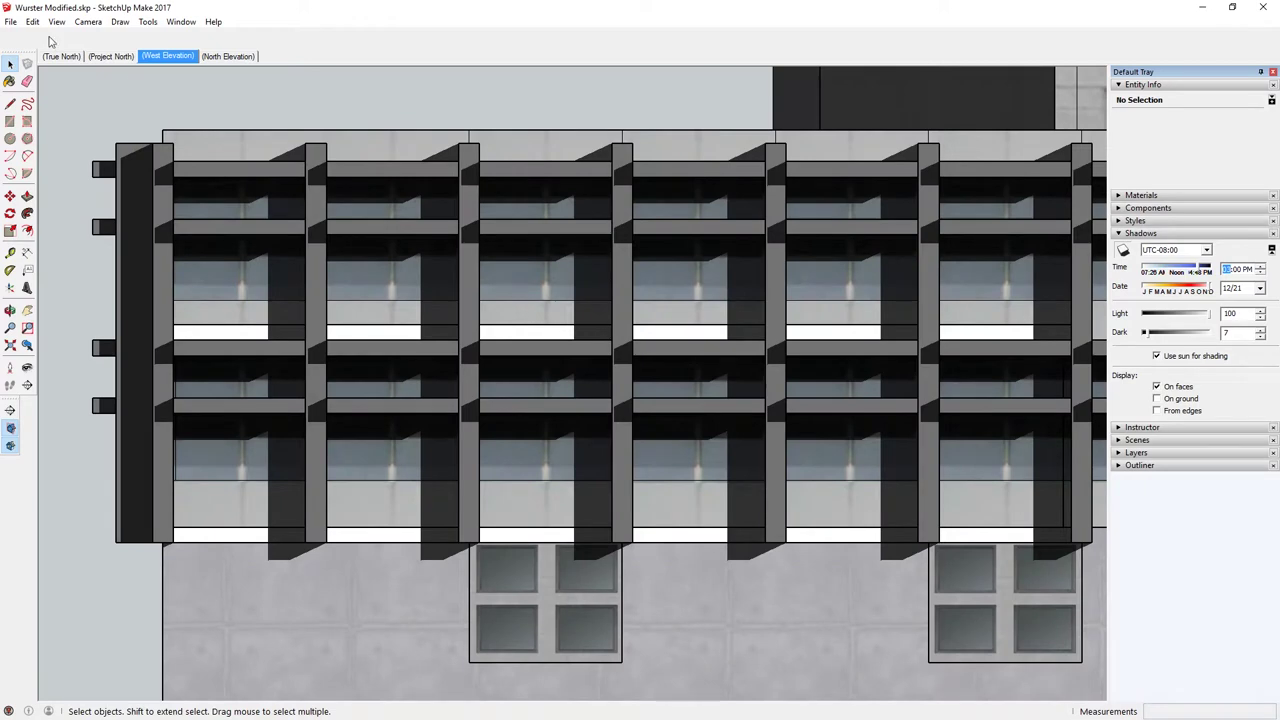
click(10, 21)
mouse_move(125, 222)
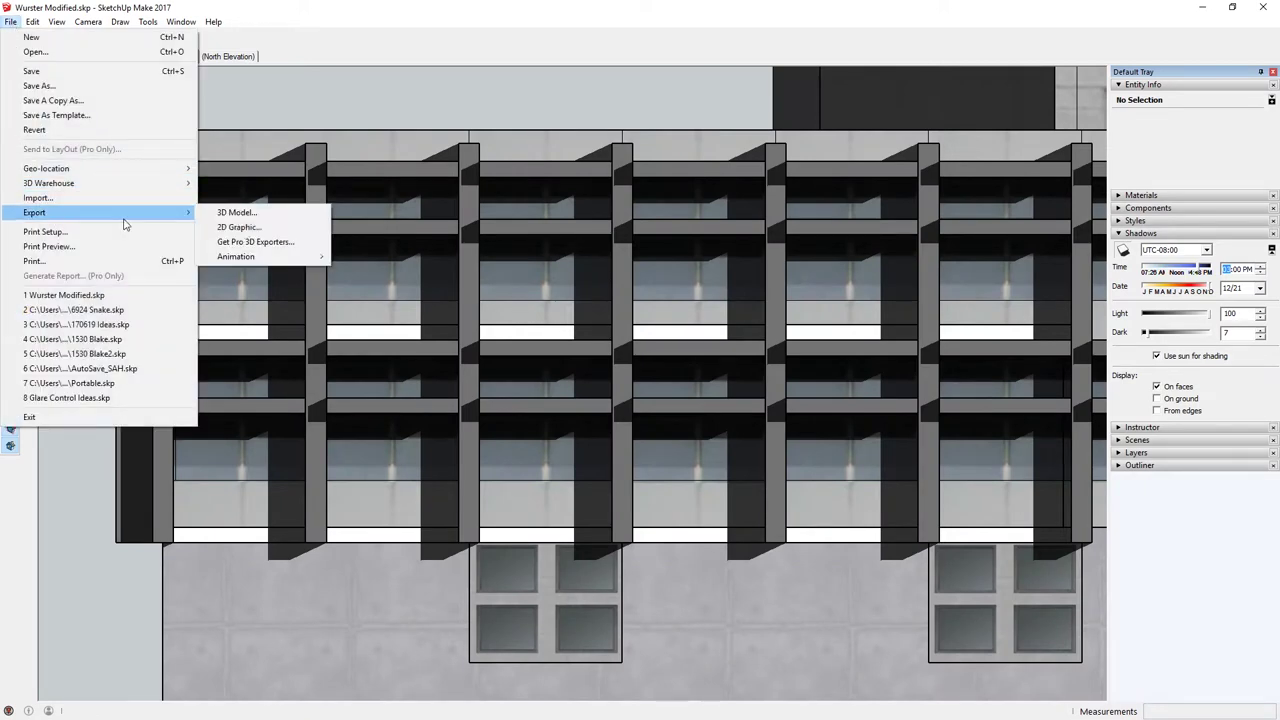
click(259, 228)
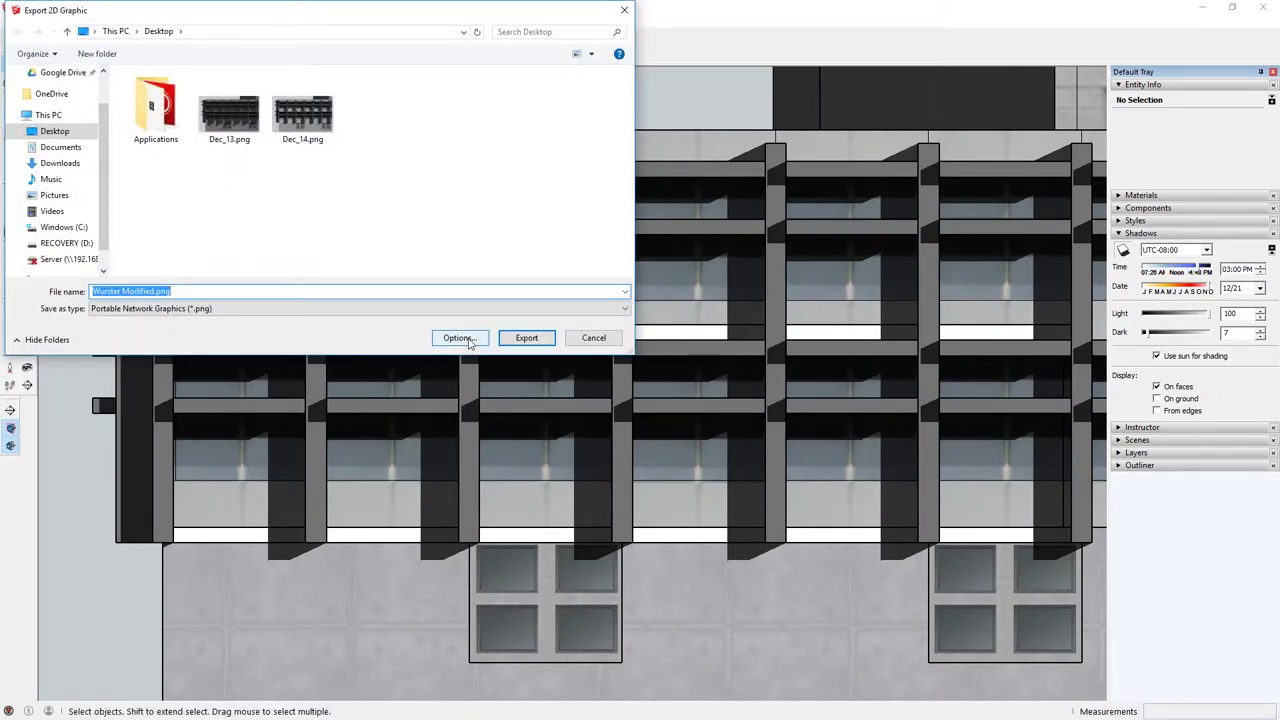
click(466, 340)
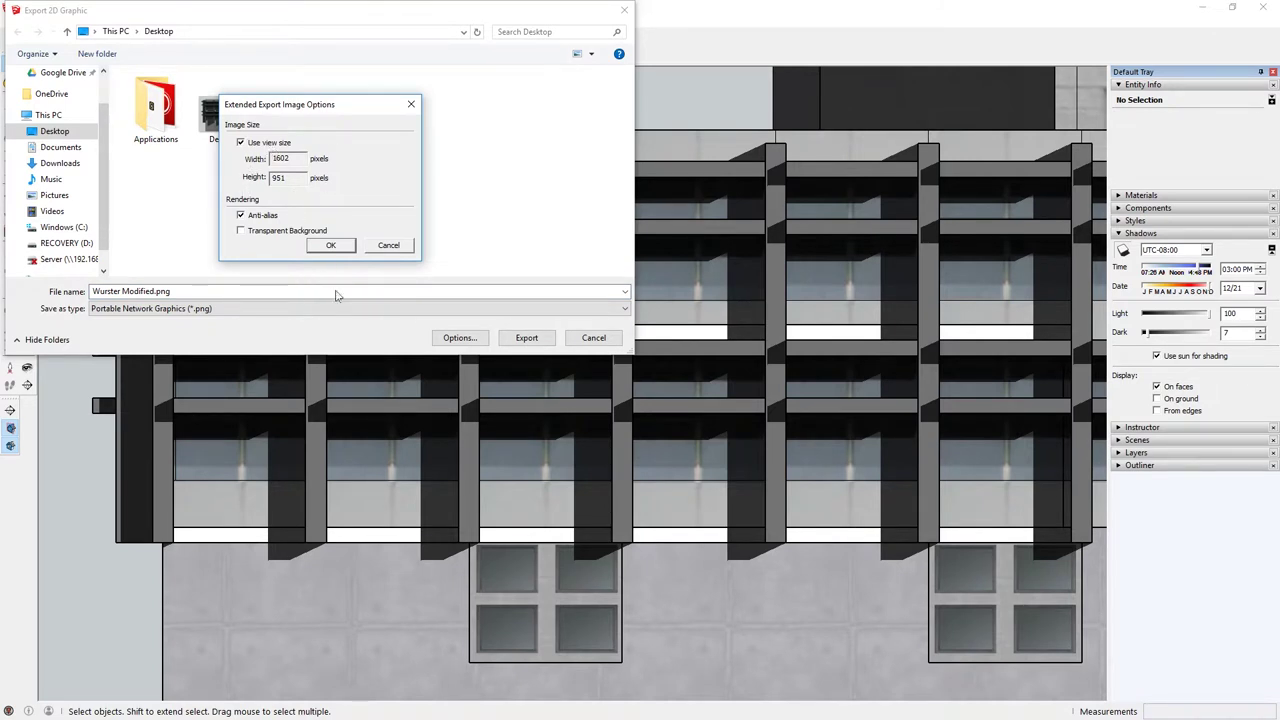
click(331, 245)
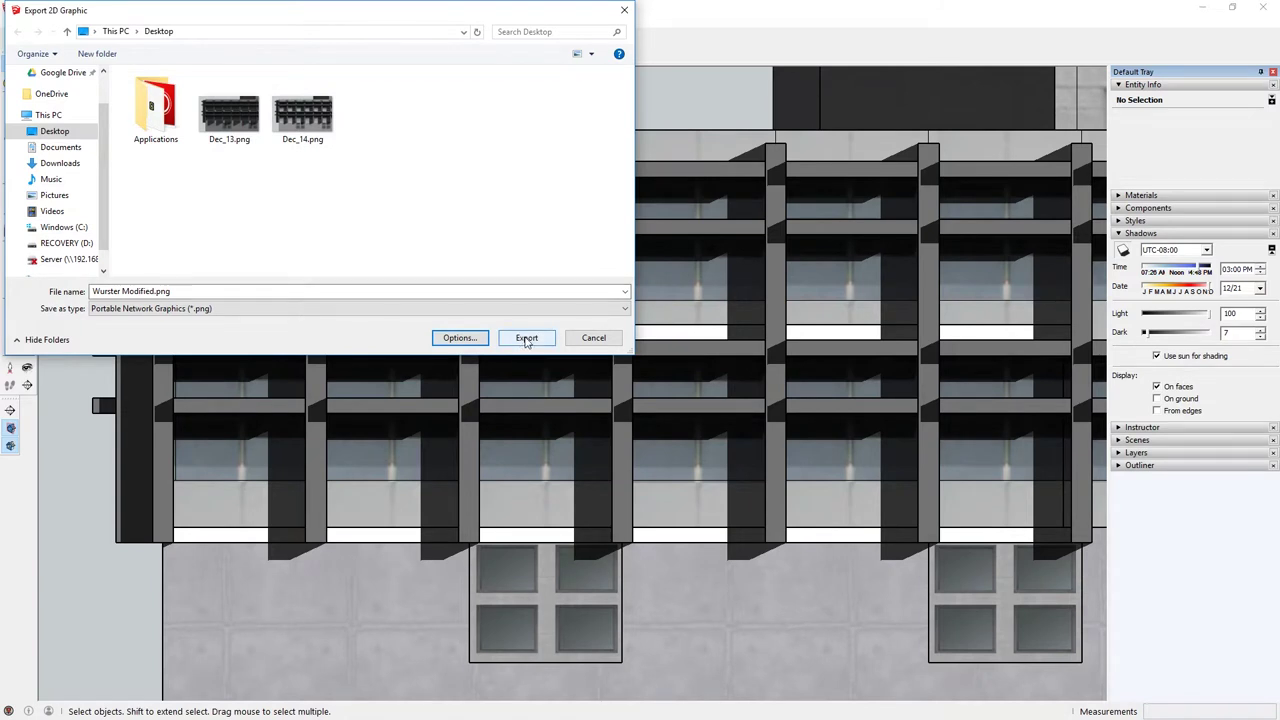
click(302, 112)
click(110, 291)
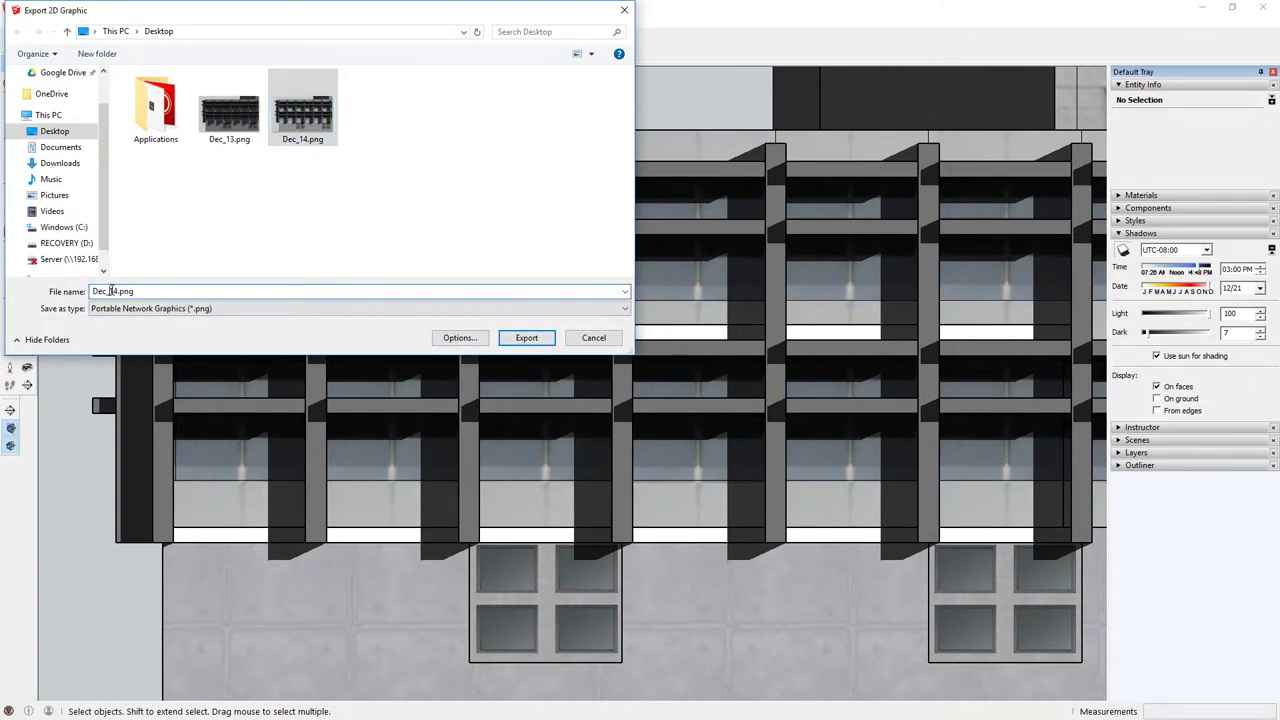
key(Return)
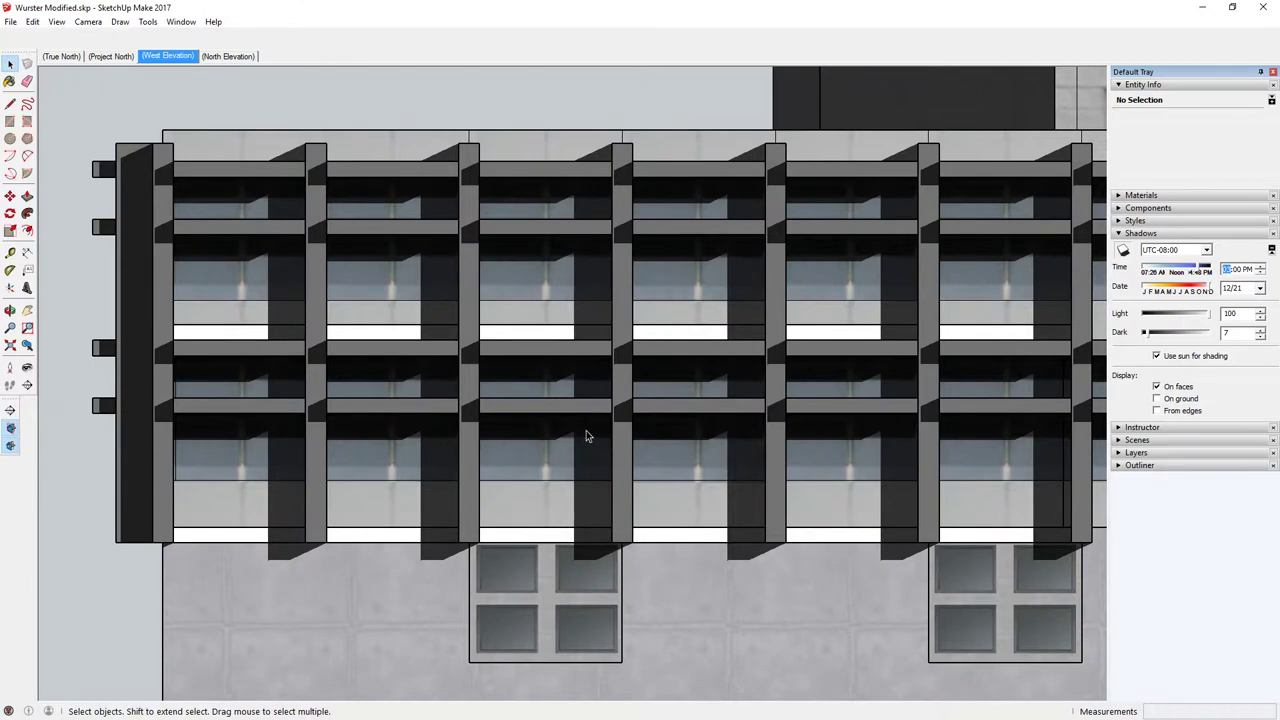
Move the shadow time two hours later and change the shadow date to 03/21
click(1261, 267)
click(1261, 267)
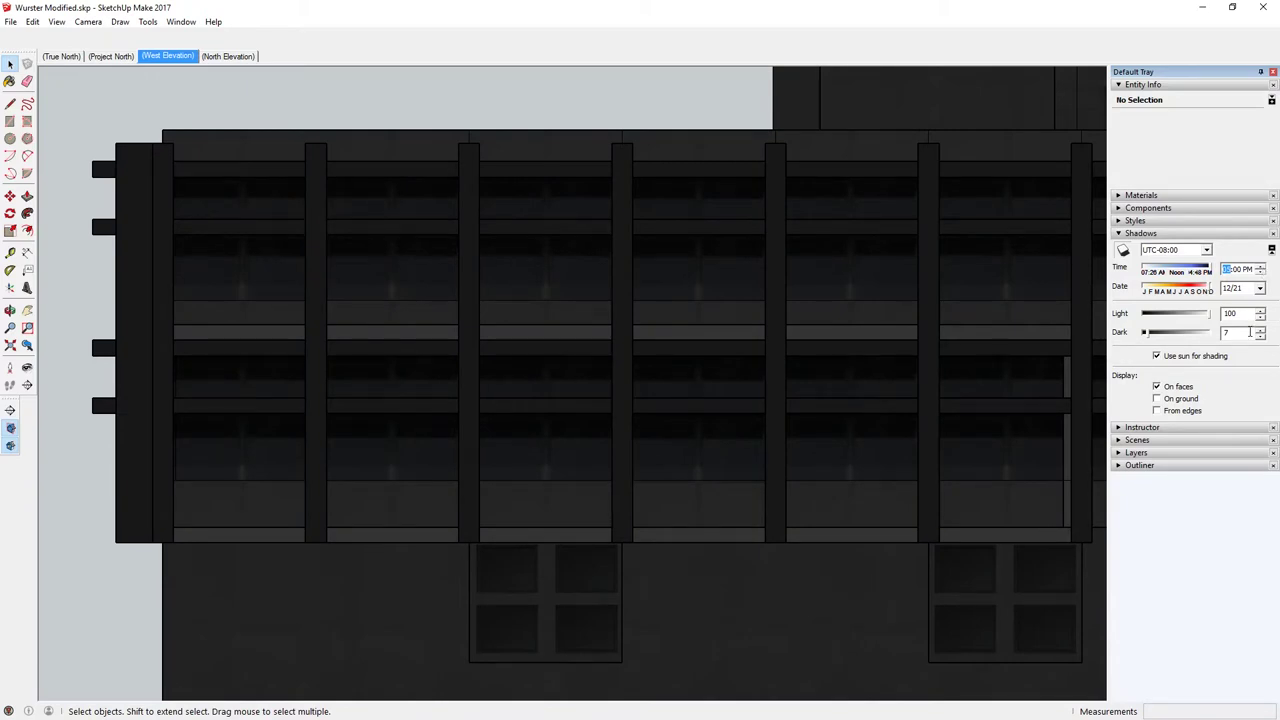
key(Tab)
text(03)
key(Return)
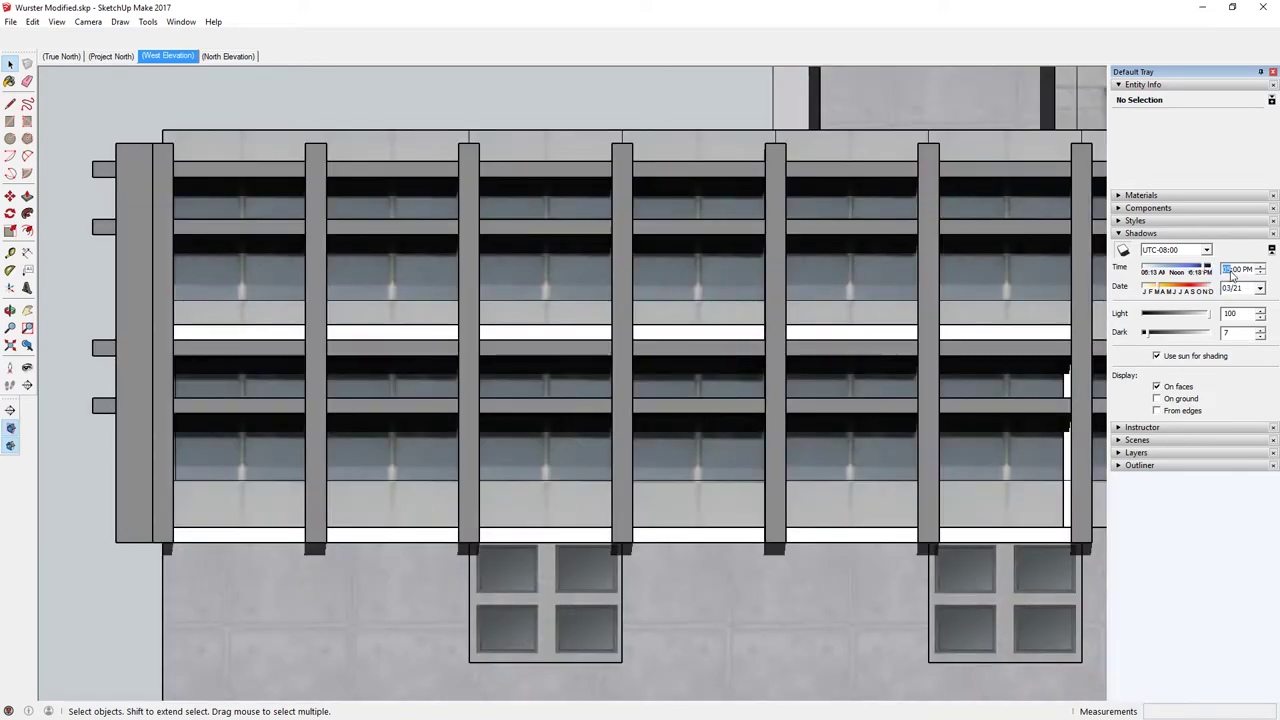
Step the March 21 shadow time hour by hour through the afternoon
click(1262, 275)
click(1262, 275)
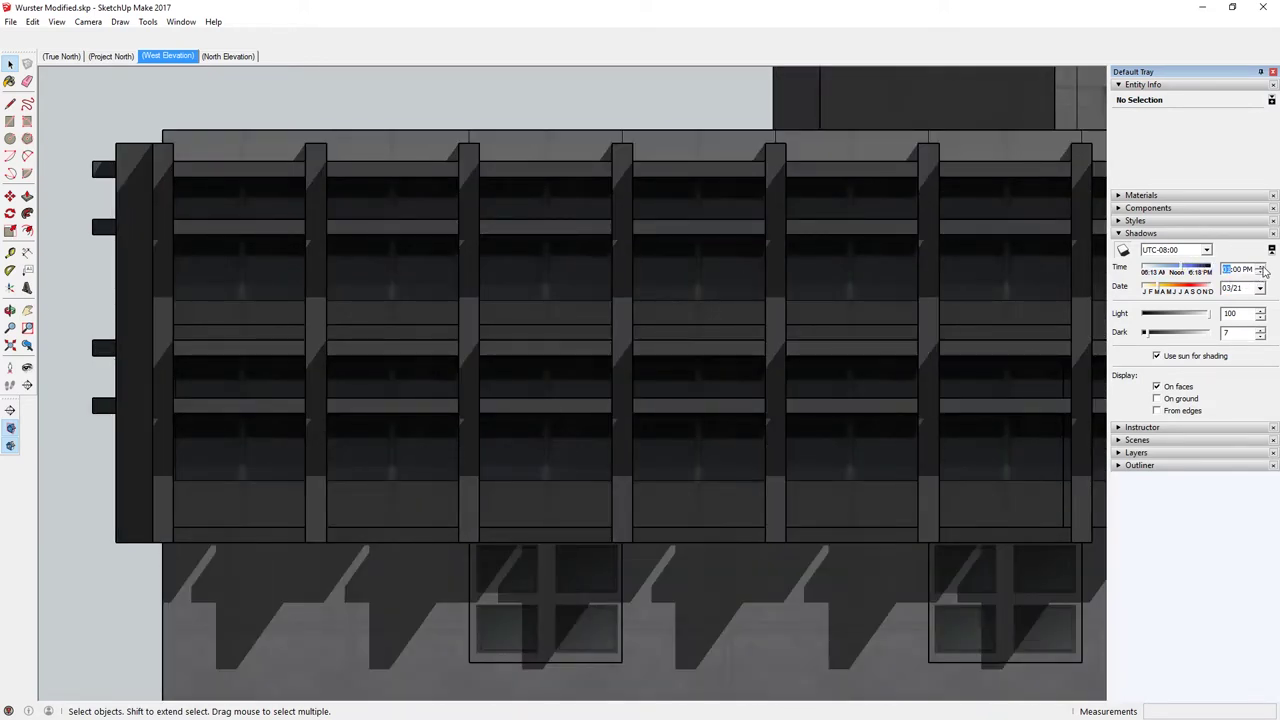
click(1262, 272)
click(1262, 272)
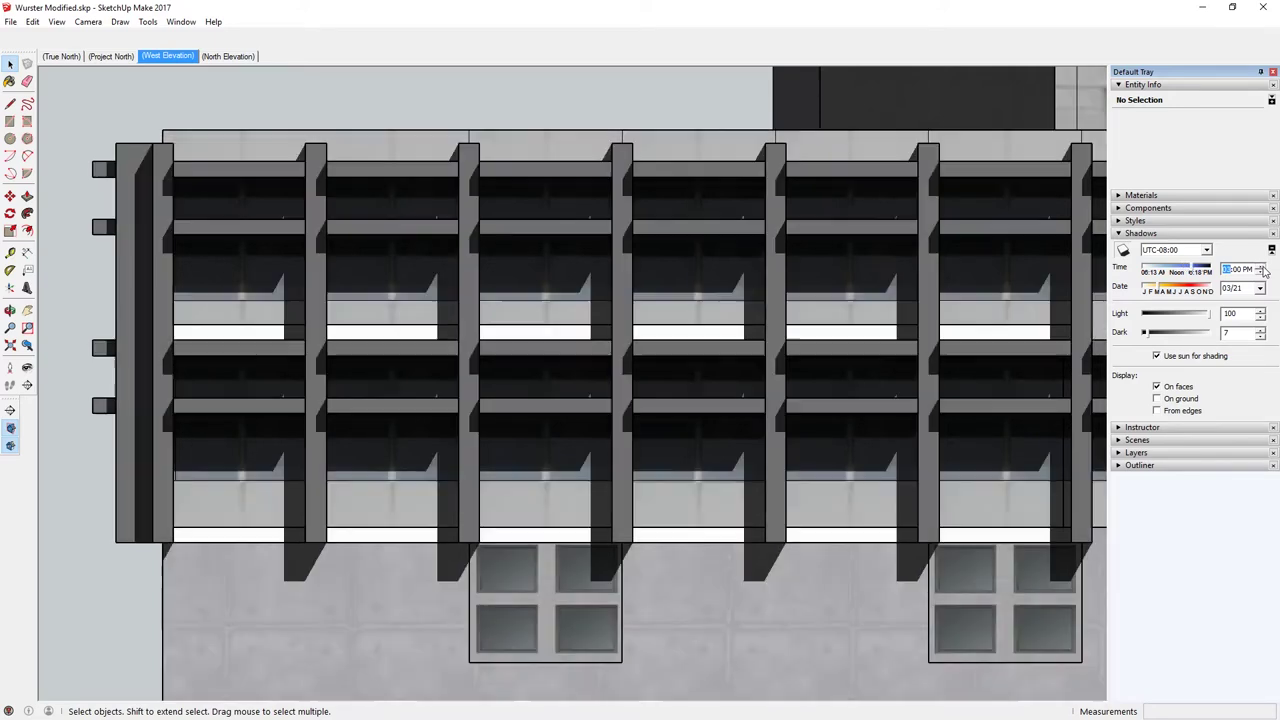
click(1262, 271)
click(1262, 271)
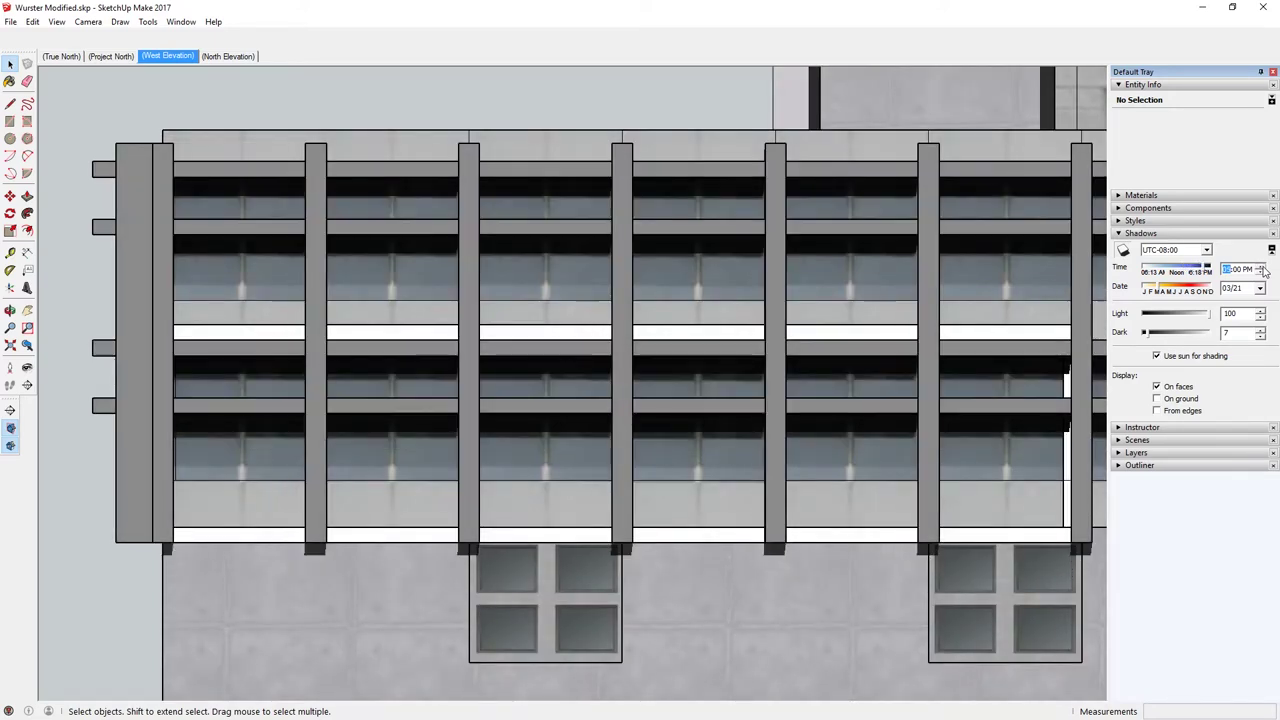
click(1262, 271)
click(1262, 270)
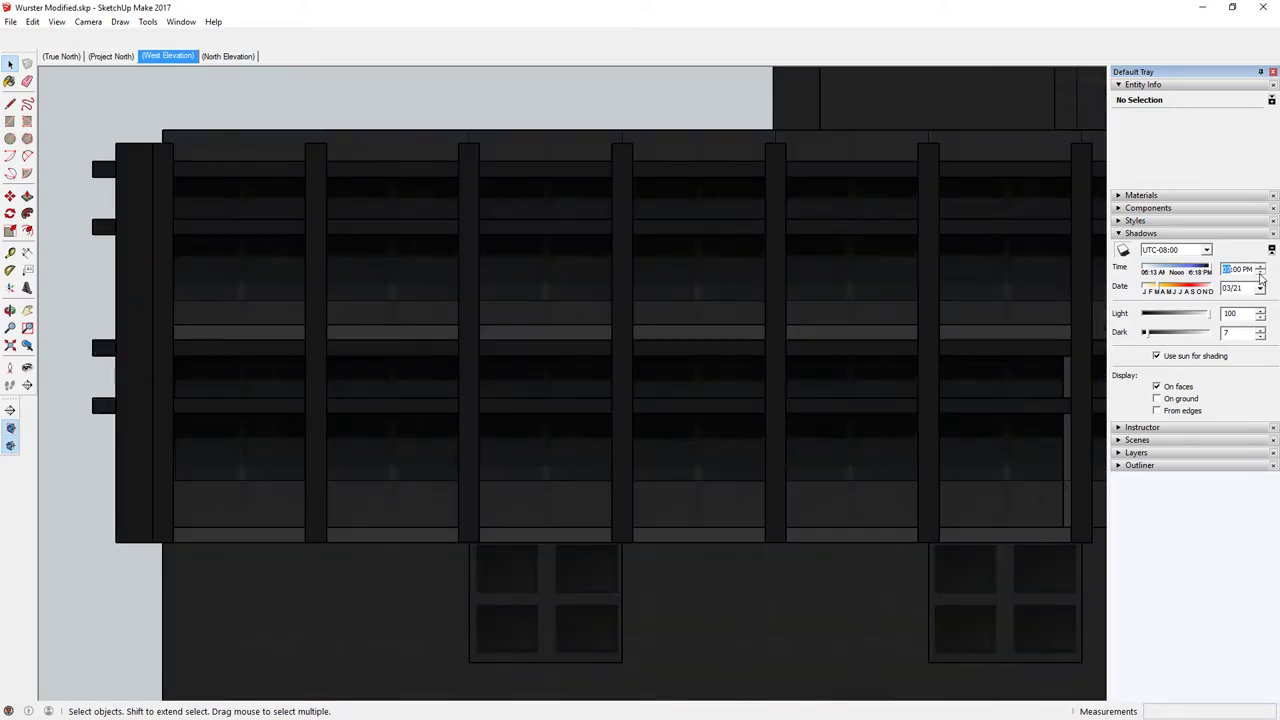
click(1262, 275)
Change the shadow date to 06/21 and step the time through the evening to 7:00 PM
key(Tab)
text(6)
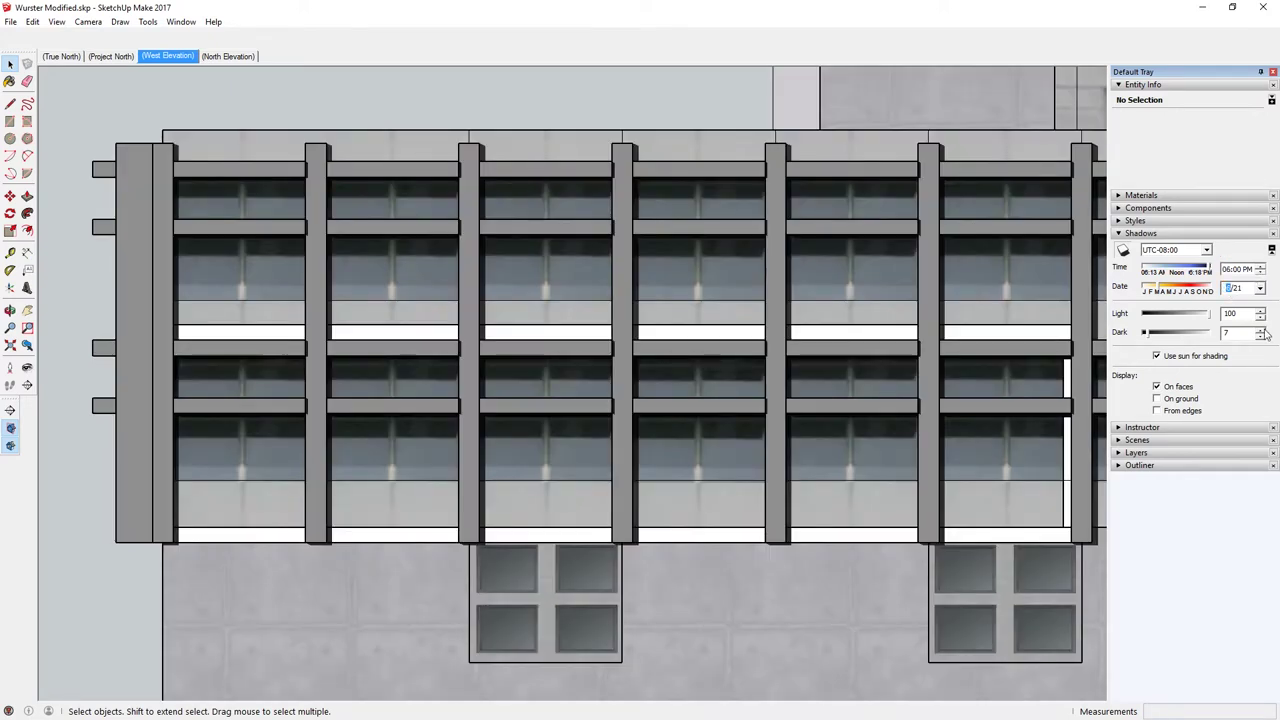
key(shift+Tab)
click(1261, 270)
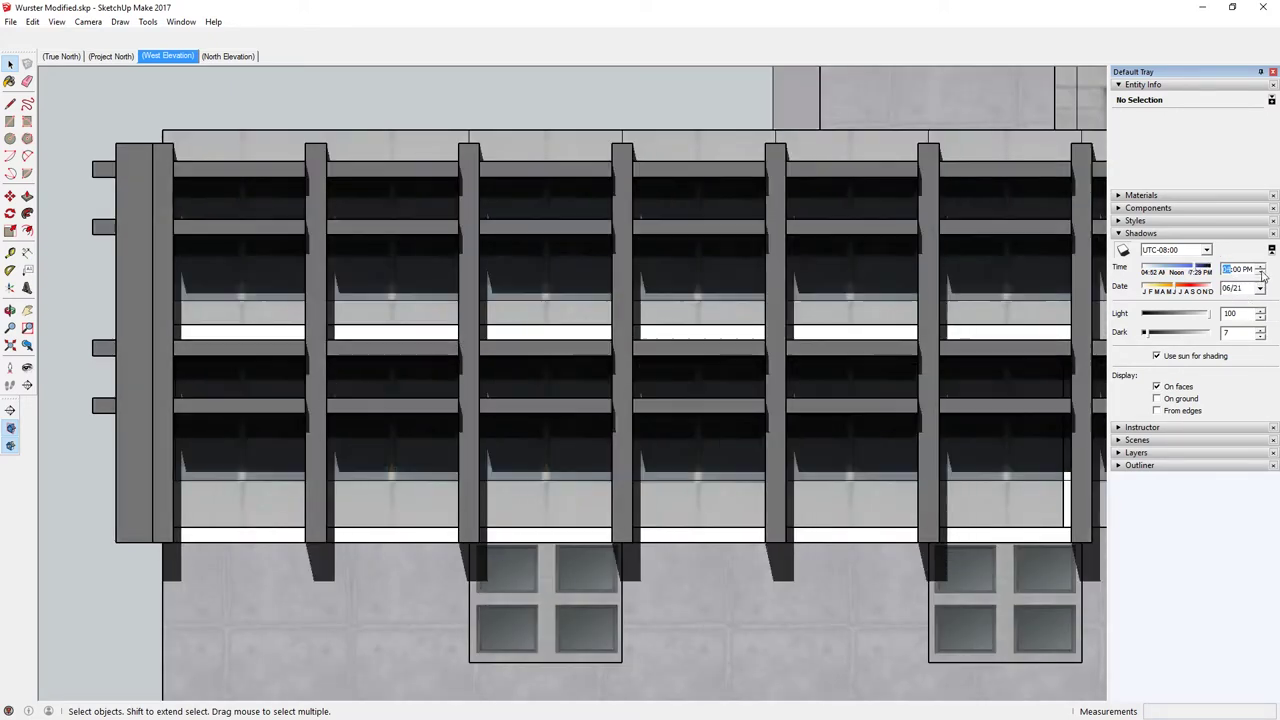
click(1262, 268)
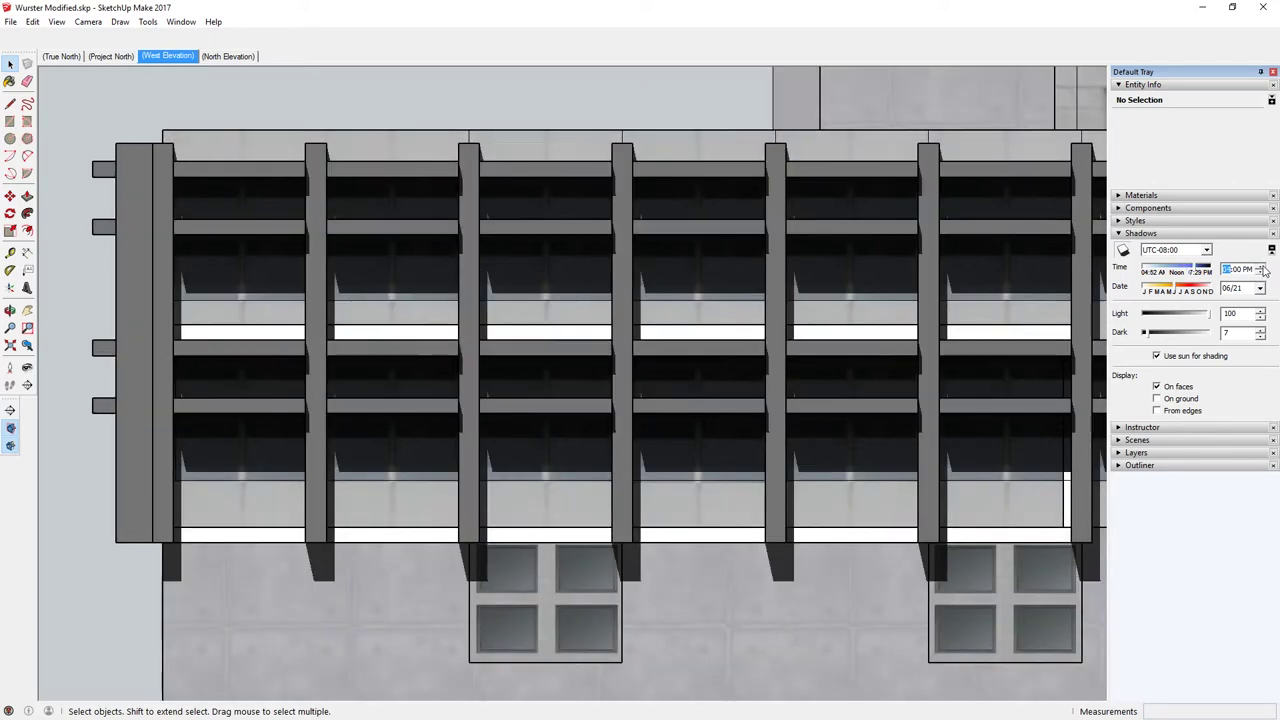
click(1262, 268)
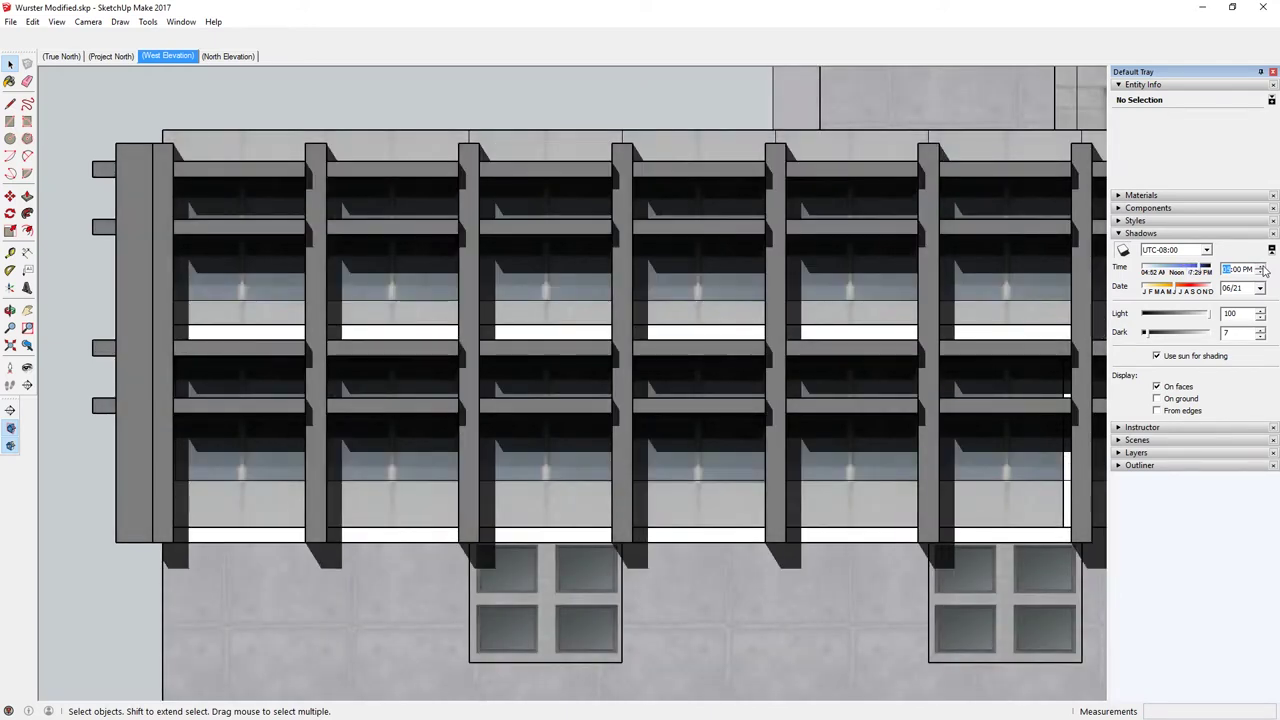
click(1262, 268)
click(1262, 268)
click(1262, 268)
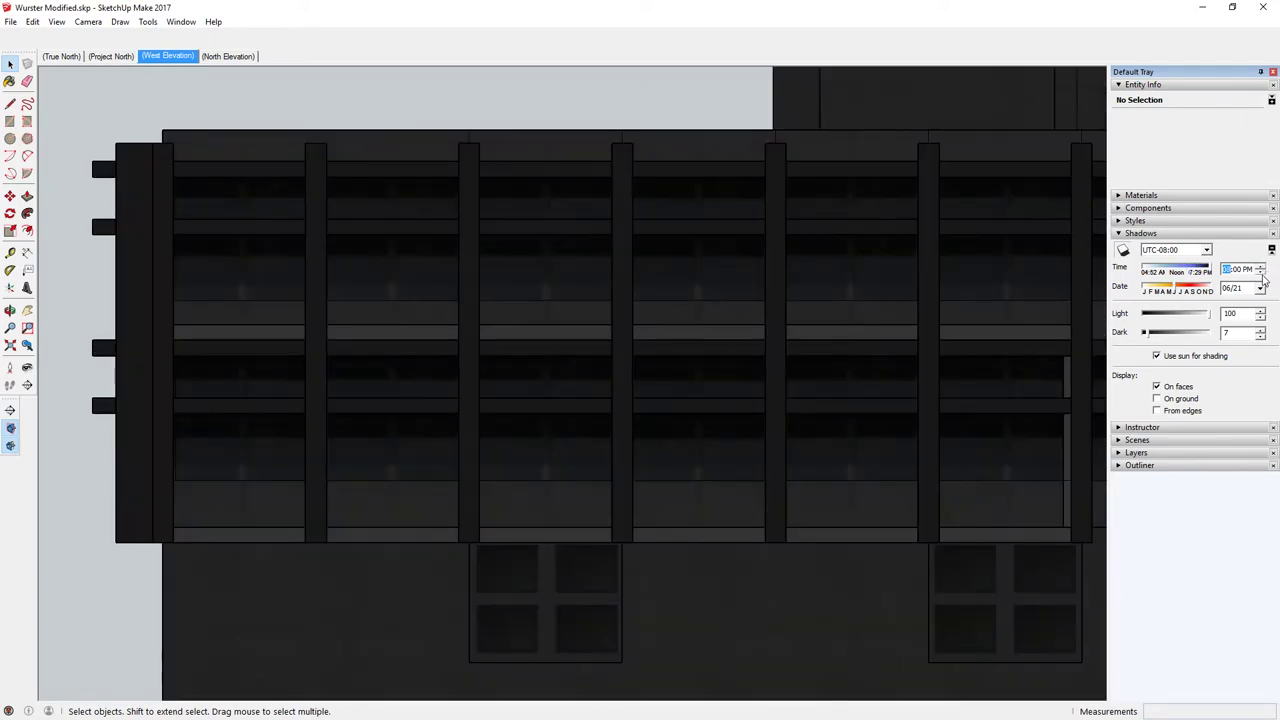
click(1262, 273)
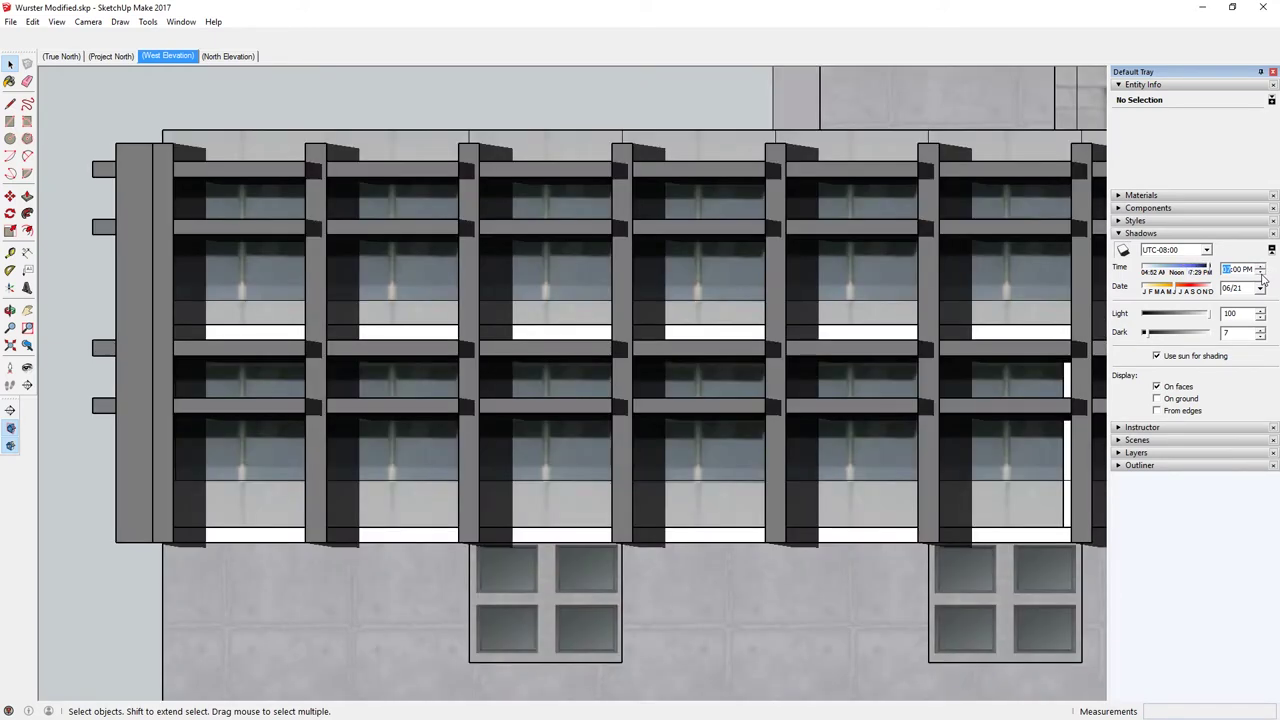
click(229, 56)
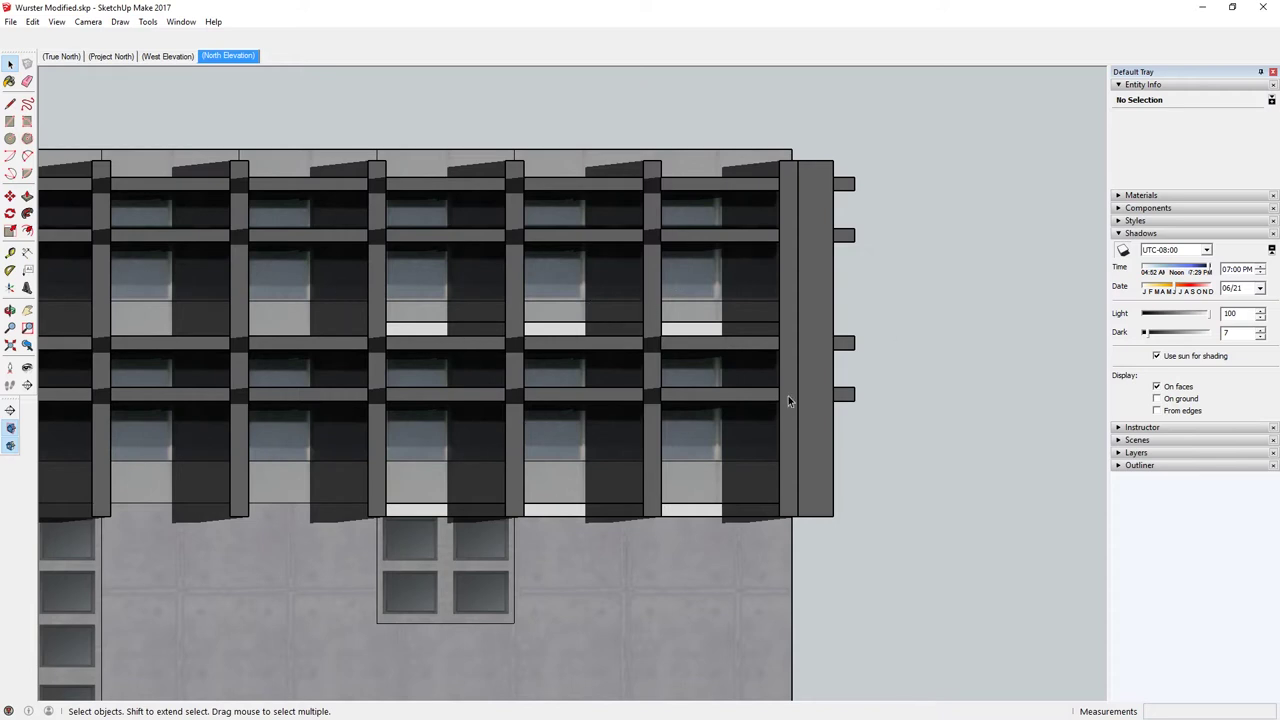
Set the North Elevation shadow date to 03/21 and preview the time an hour either way
click(1225, 288)
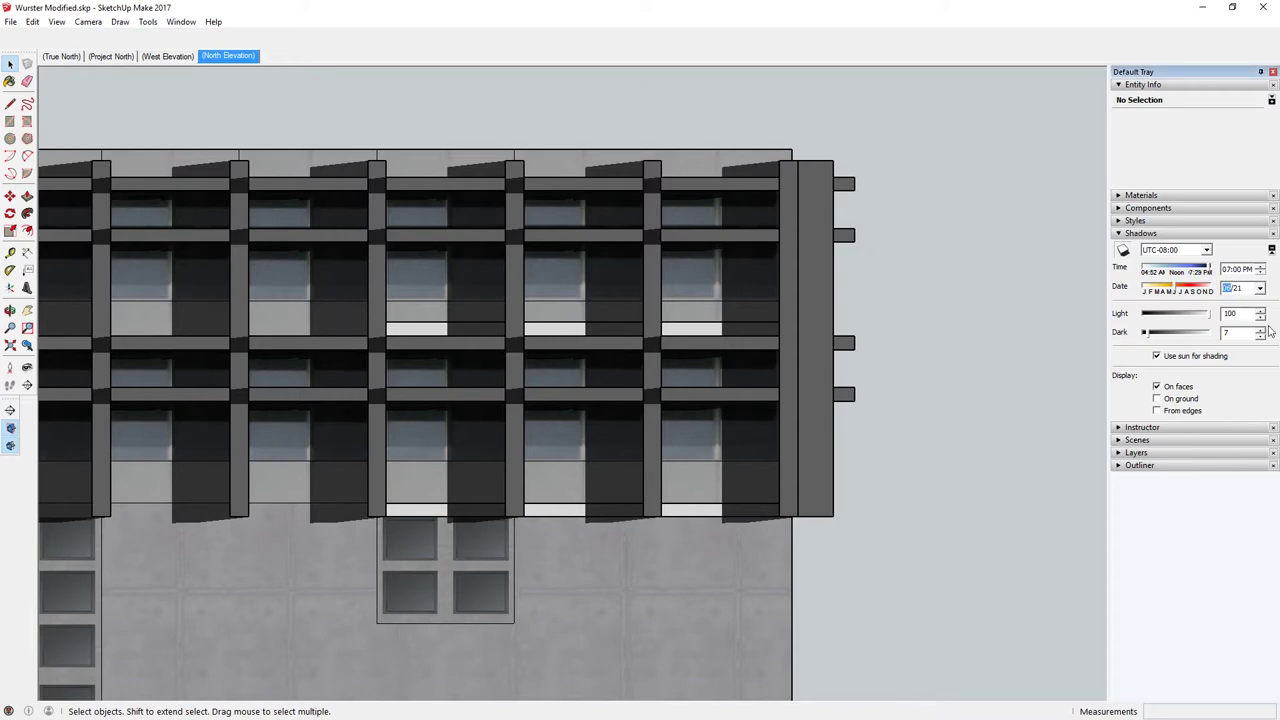
text(1)
click(1238, 269)
click(1261, 275)
click(1260, 268)
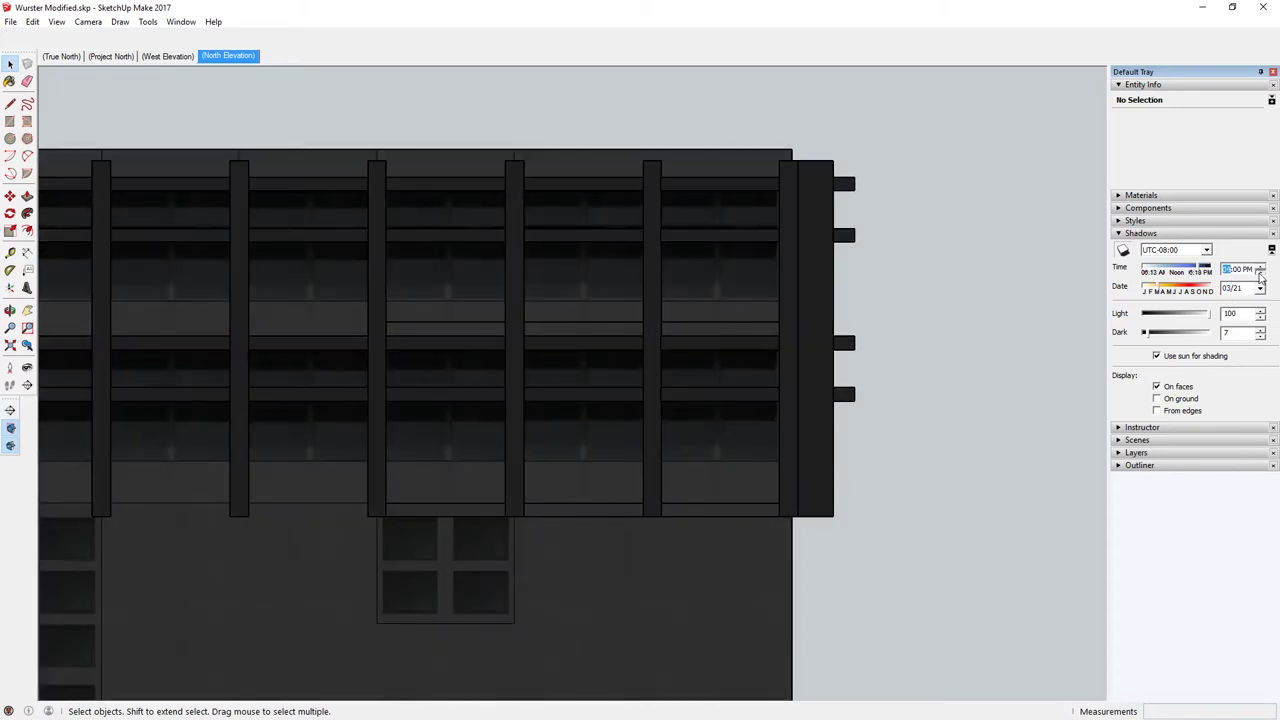
click(1260, 274)
Switch the shadow date to 06/21 and step the time to 6:00 PM
key(Tab)
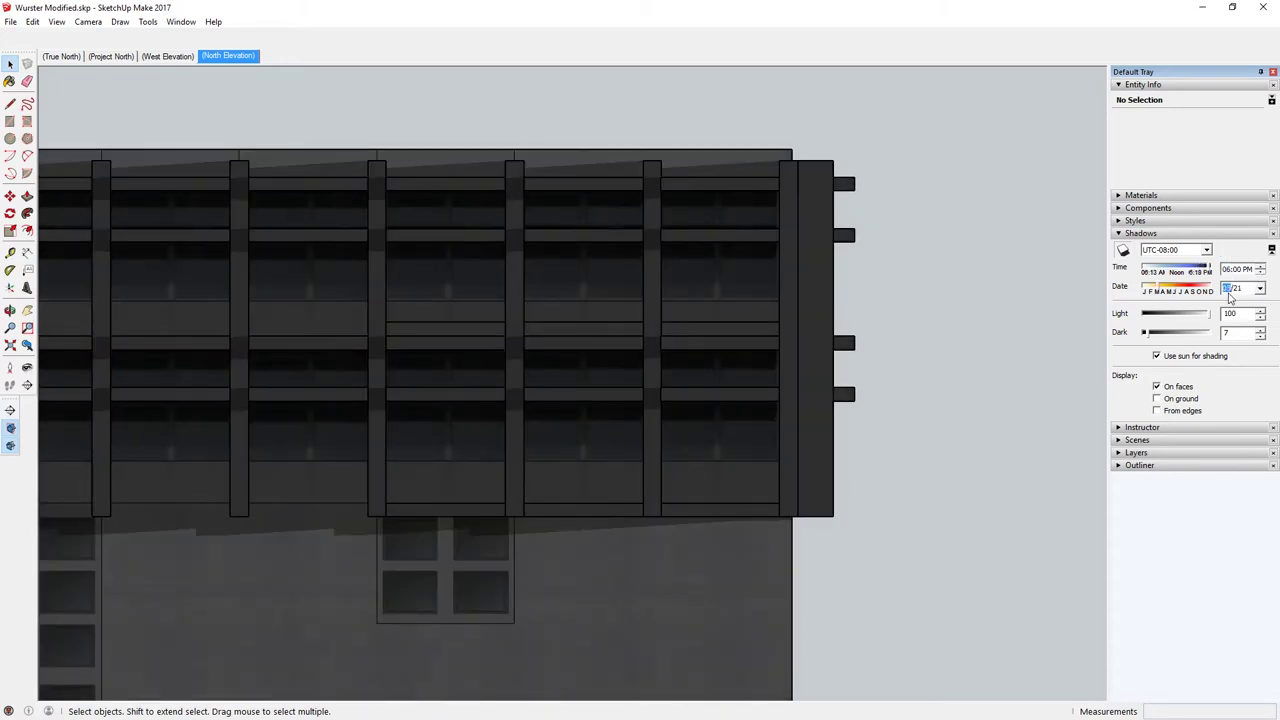
text(06)
click(1260, 270)
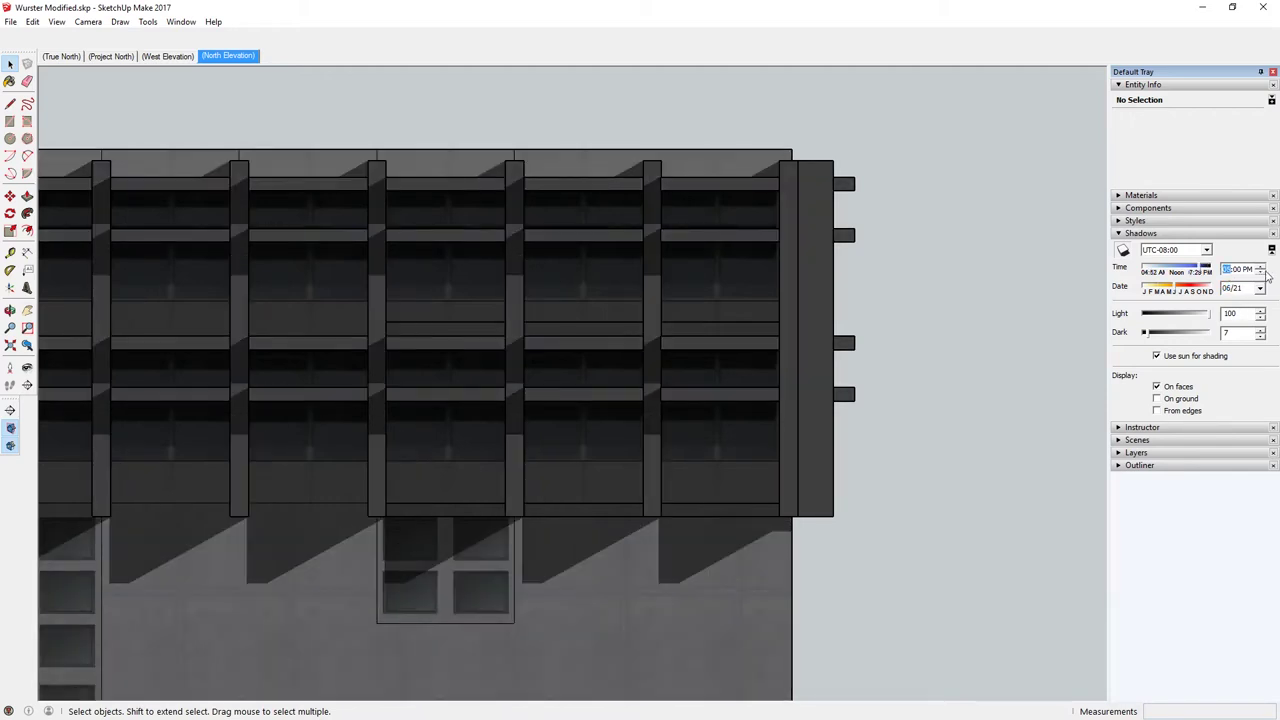
click(1261, 269)
click(1262, 270)
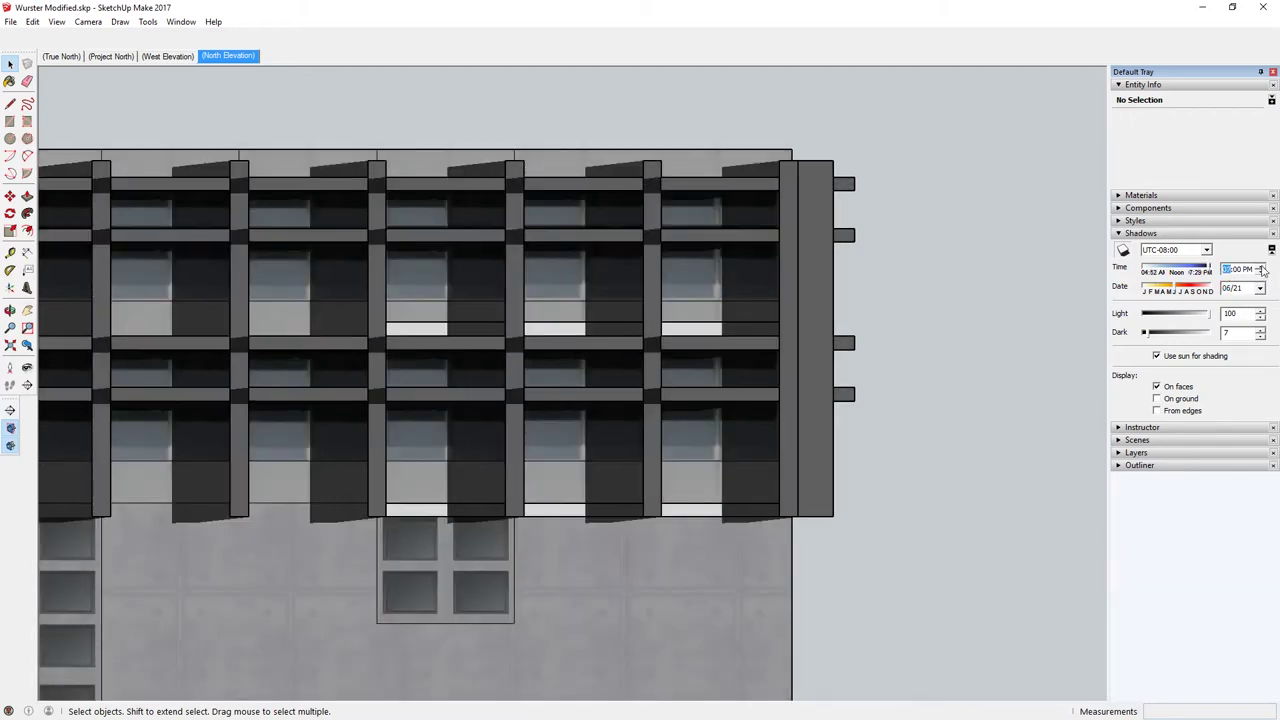
click(1262, 269)
click(1262, 275)
click(1261, 275)
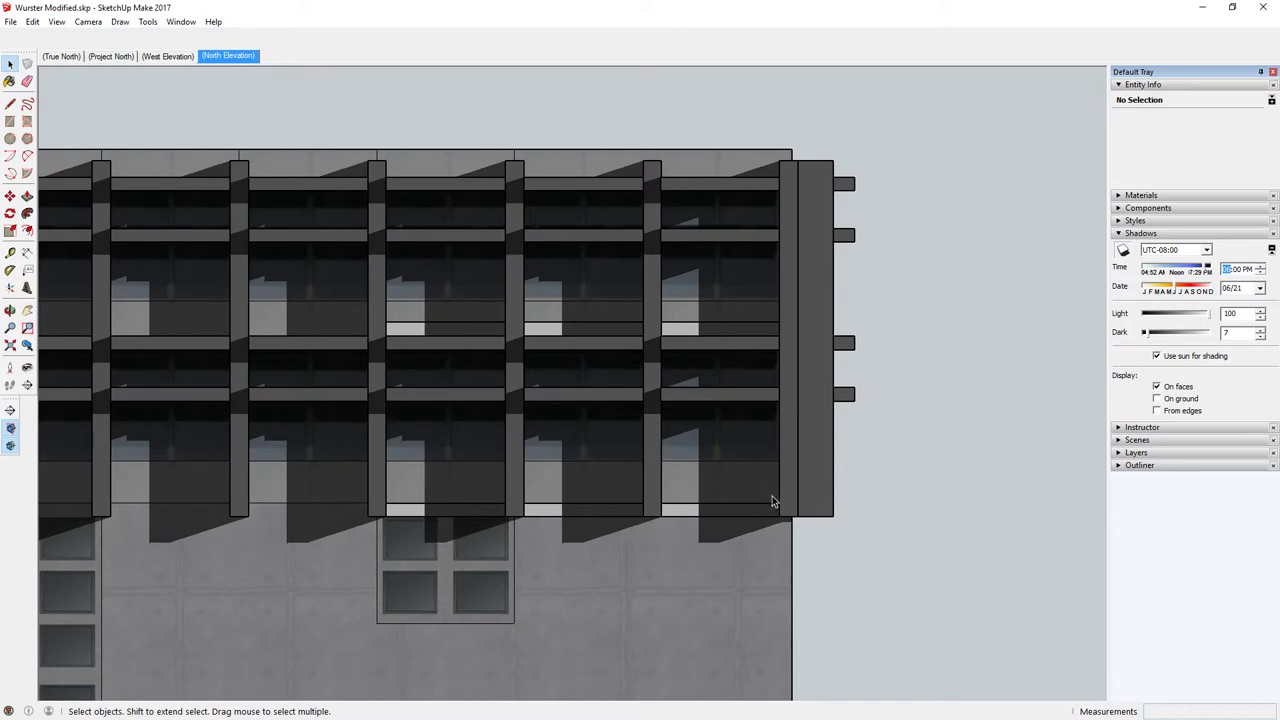
middle_drag(629, 377, 411, 365)
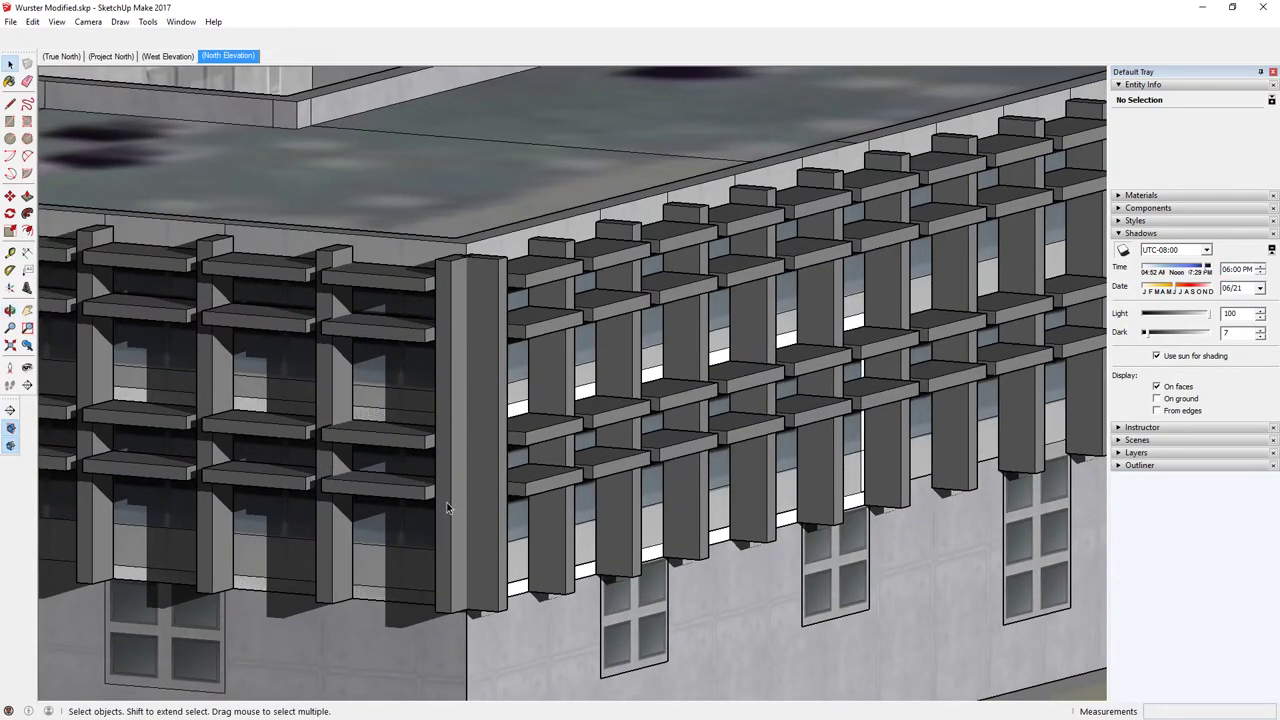
Orbit around the building corner and zoom in on the fins and windows under June evening sun
middle_drag(550, 428, 613, 459)
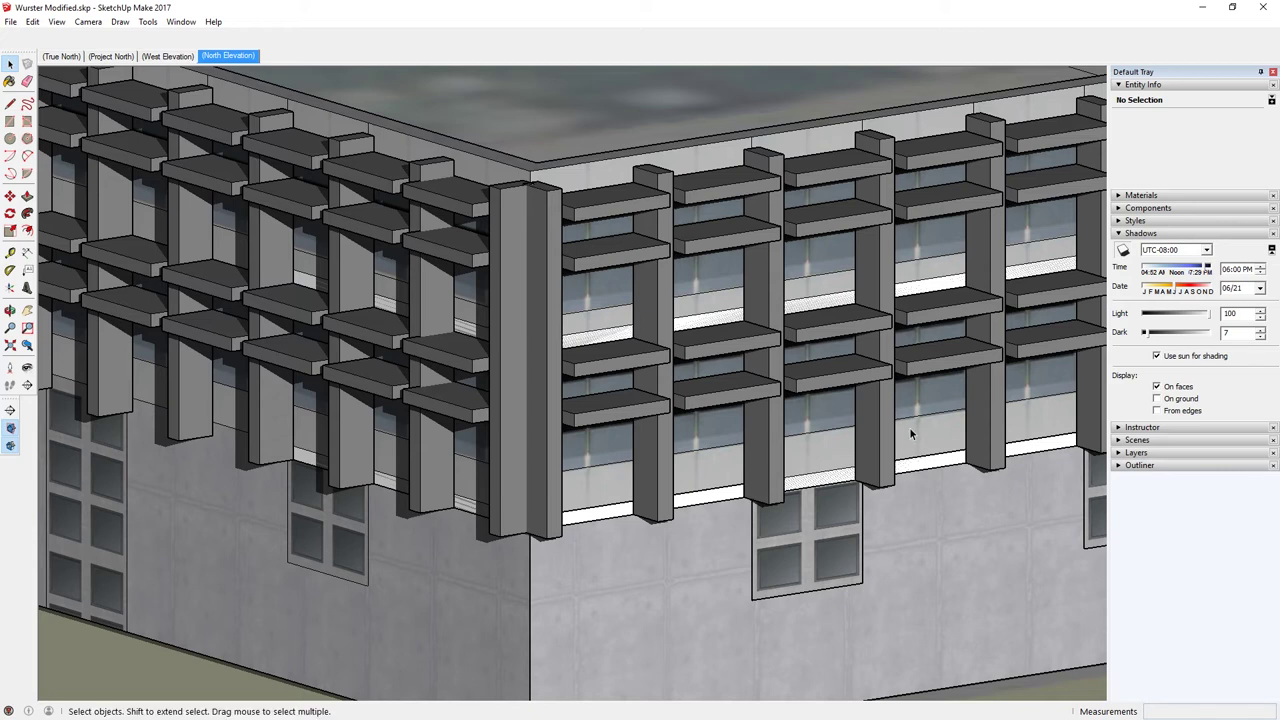
middle_drag(737, 423, 619, 459)
scroll(619, 459, down, 3)
scroll(715, 435, up, 5)
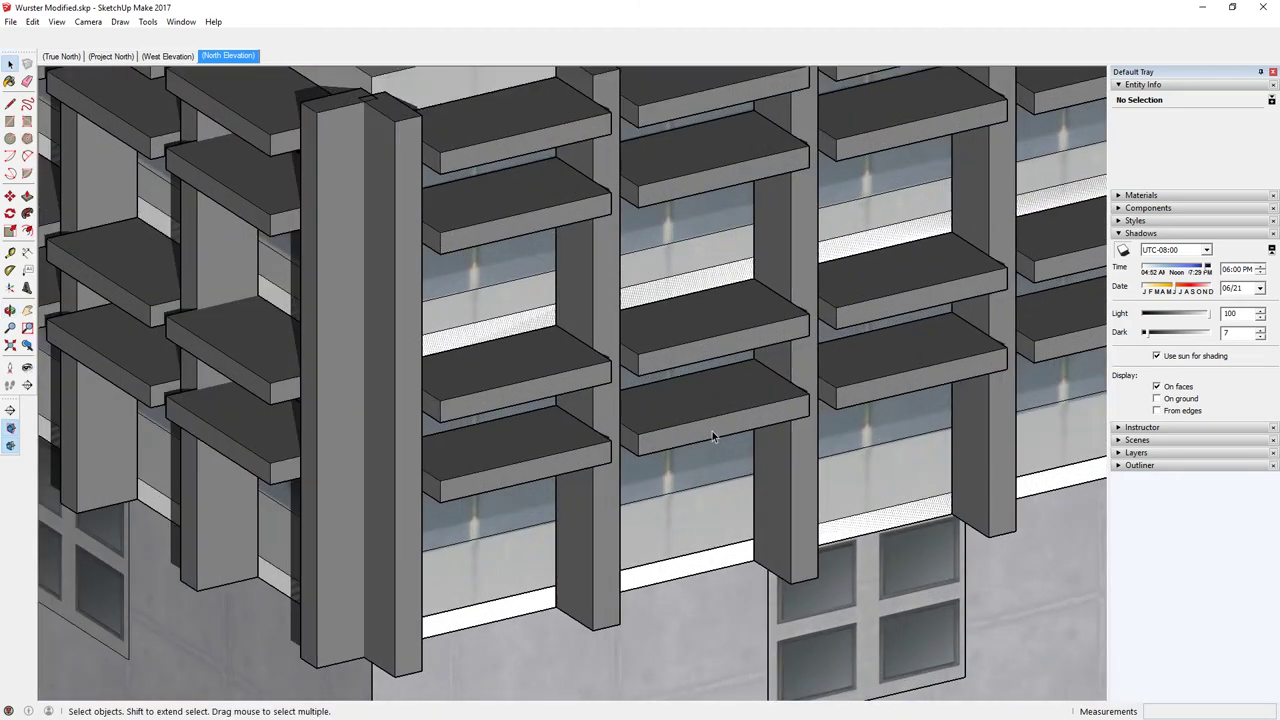